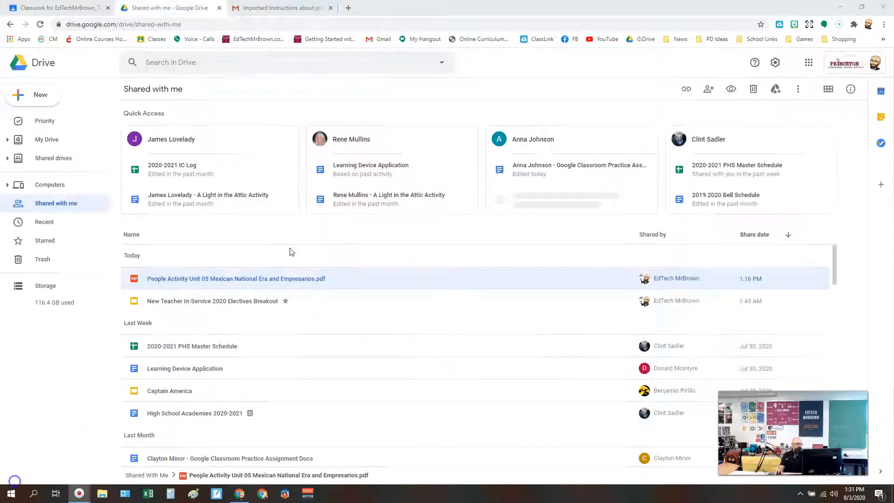
# Open the shared PDF "People Activity Unit 05 Mexican National Era and Empresarios.pdf" with Kami.
pyautogui.rightClick(226, 278)
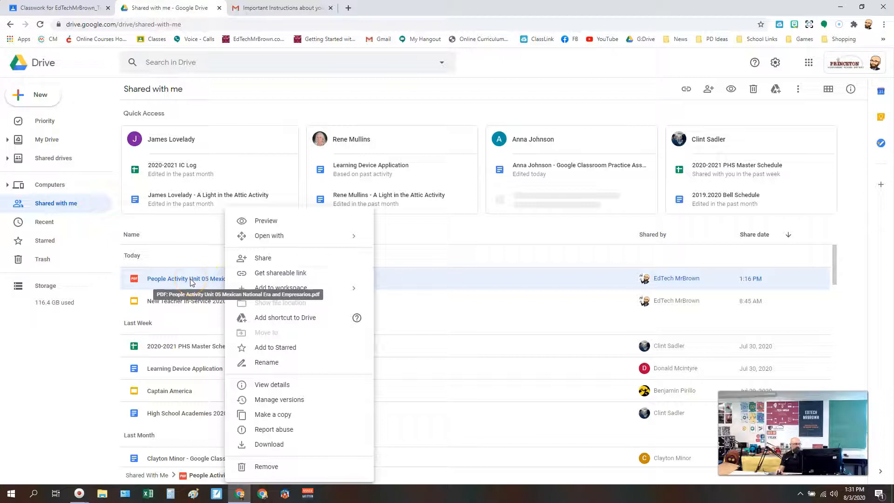
pyautogui.moveTo(319, 237)
pyautogui.click(391, 245)
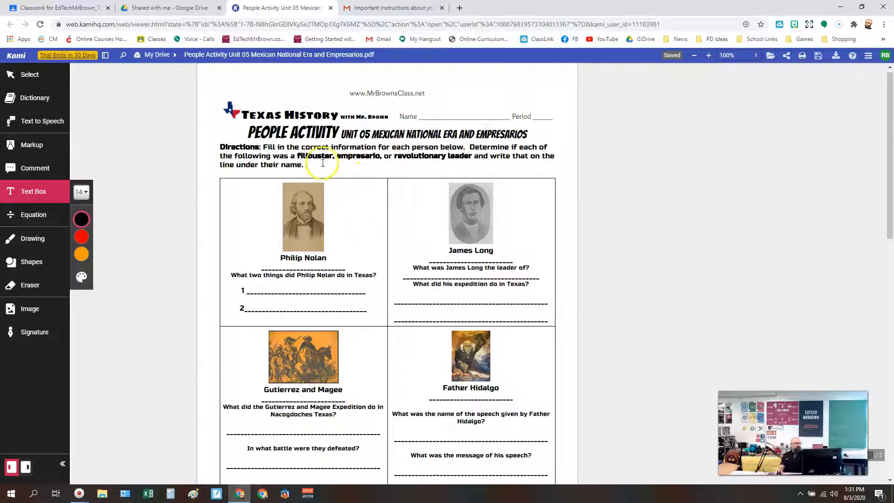
# Add a text box after the worksheet's directions reading "Use the text box tool in Kami to complete this assignment".
pyautogui.click(47, 199)
pyautogui.click(46, 199)
pyautogui.click(25, 199)
pyautogui.click(25, 198)
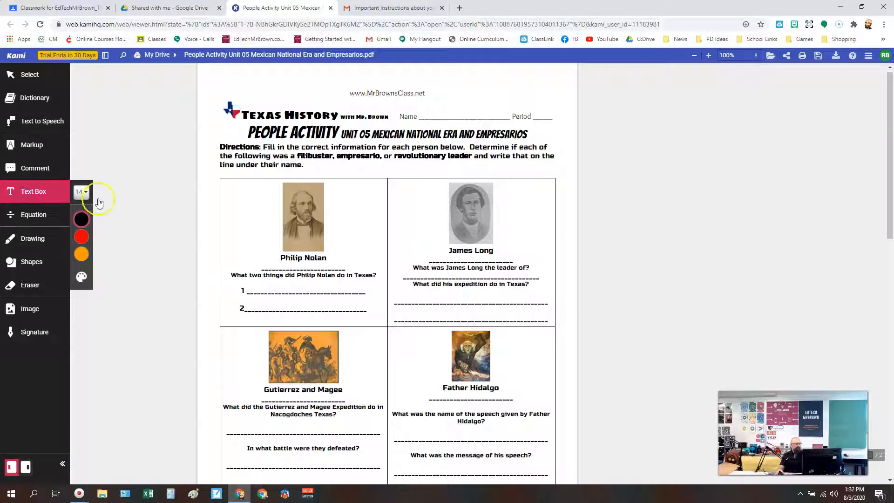
pyautogui.click(310, 160)
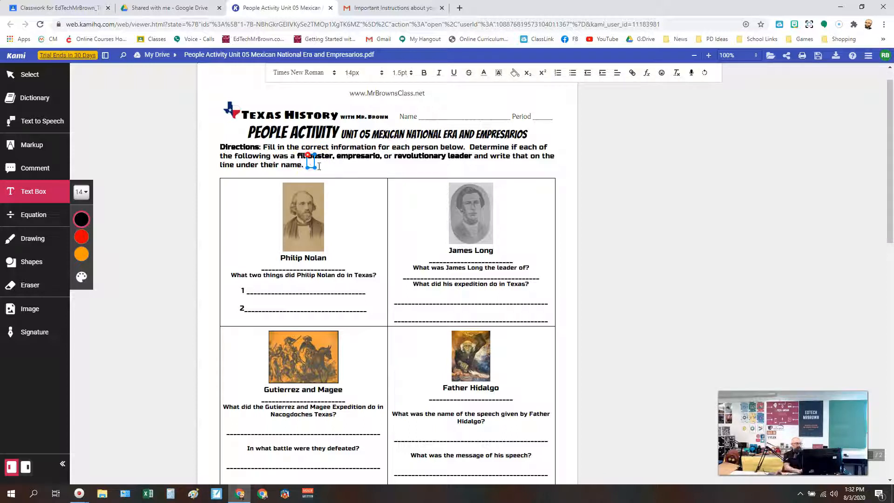
pyautogui.write('Use the text box tool in Kami to complete this assignment')
pyautogui.moveTo(327, 168); pyautogui.dragTo(327, 171)
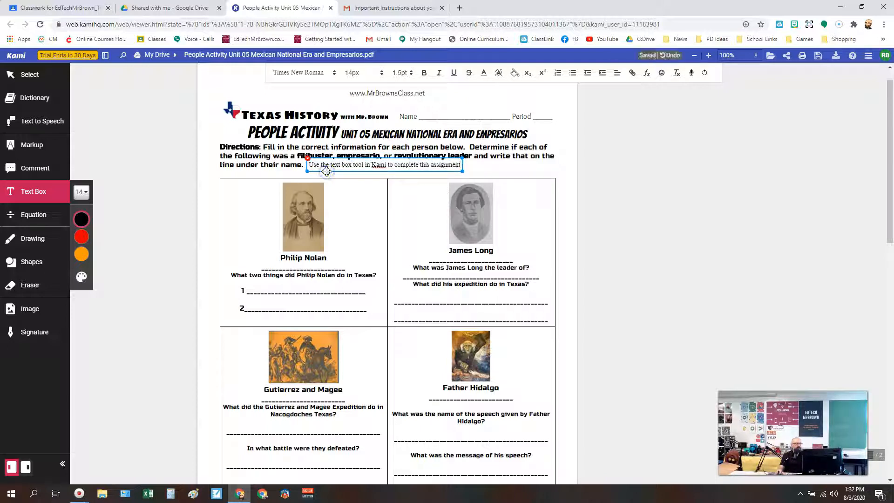
pyautogui.click(480, 167)
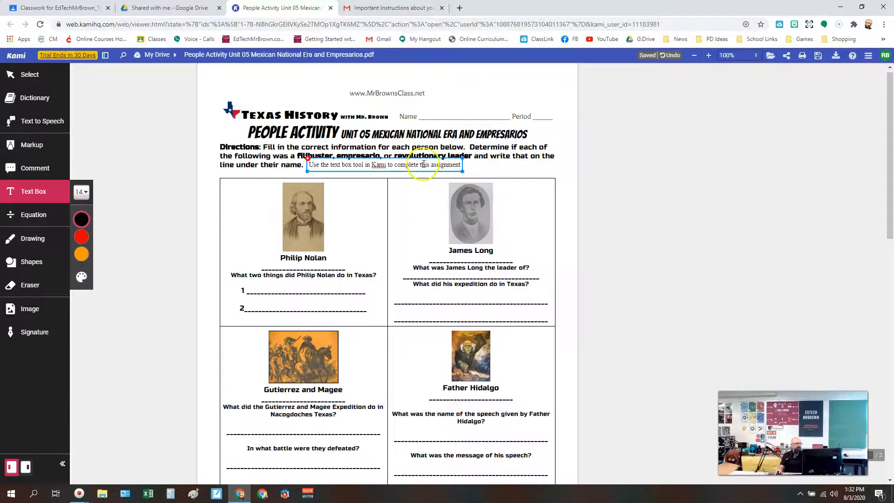
pyautogui.click(514, 159)
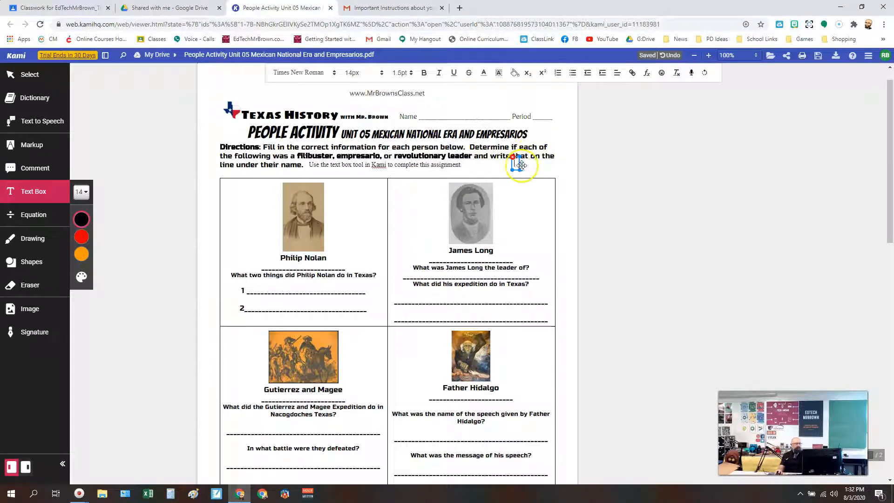
pyautogui.click(527, 167)
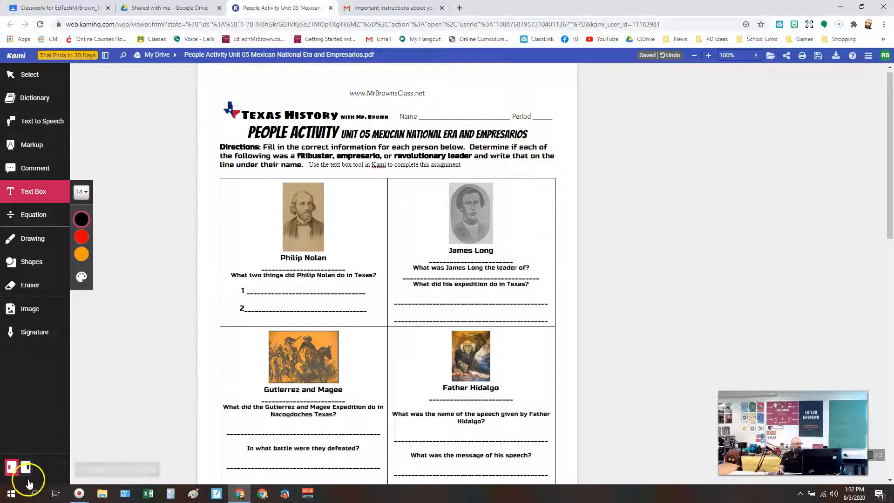
pyautogui.click(28, 483)
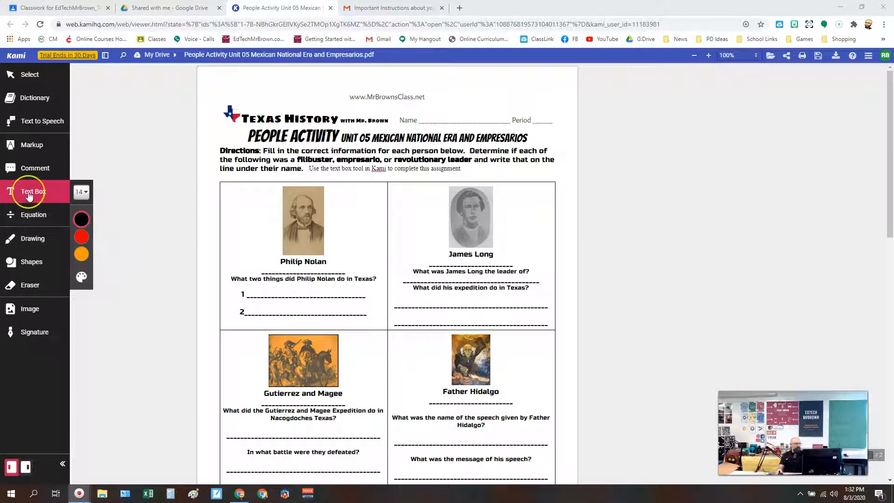
# Add a text box reading "Filibuster" on the line under Philip Nolan's name.
pyautogui.click(29, 195)
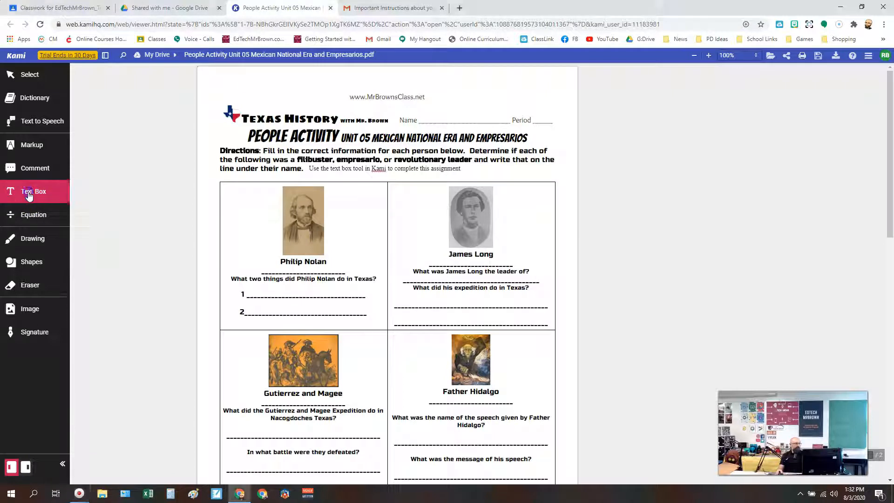
pyautogui.click(265, 266)
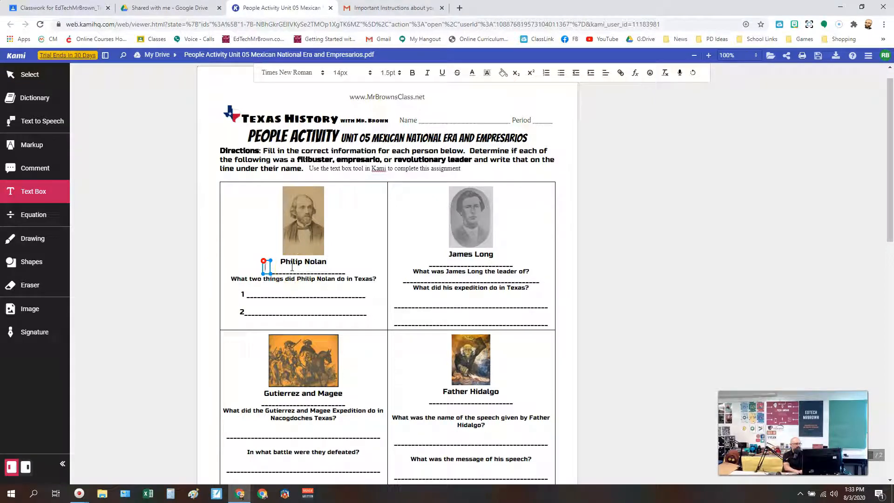
pyautogui.write('Filibuster')
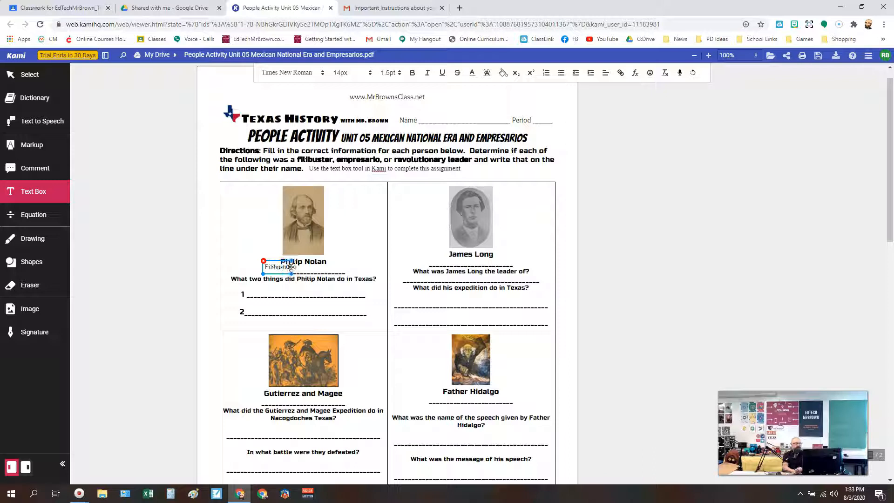
# Consult the Mexican National Era and Empresarios web page and enter "Stole Horses" as the first answer about Philip Nolan.
pyautogui.click(251, 291)
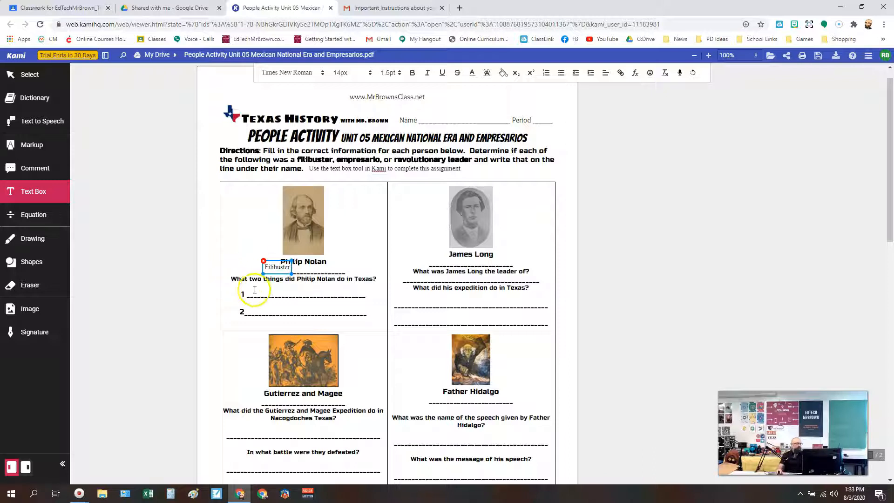
pyautogui.click(248, 292)
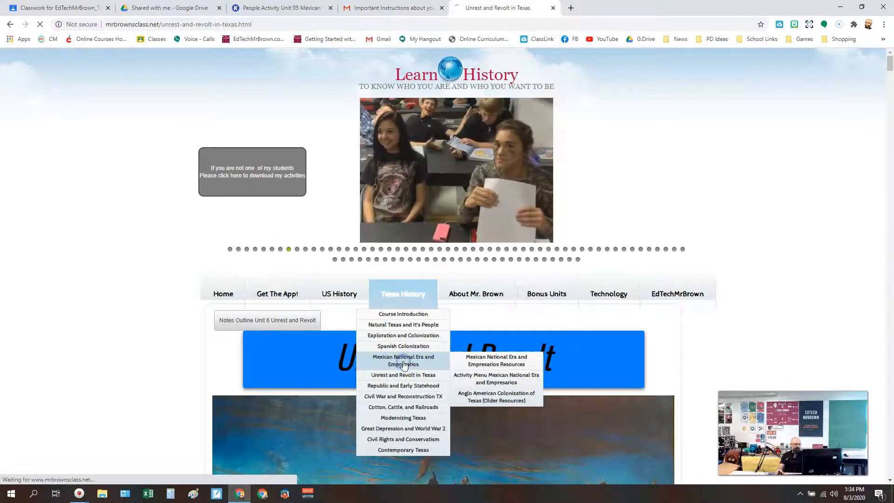
pyautogui.click(401, 365)
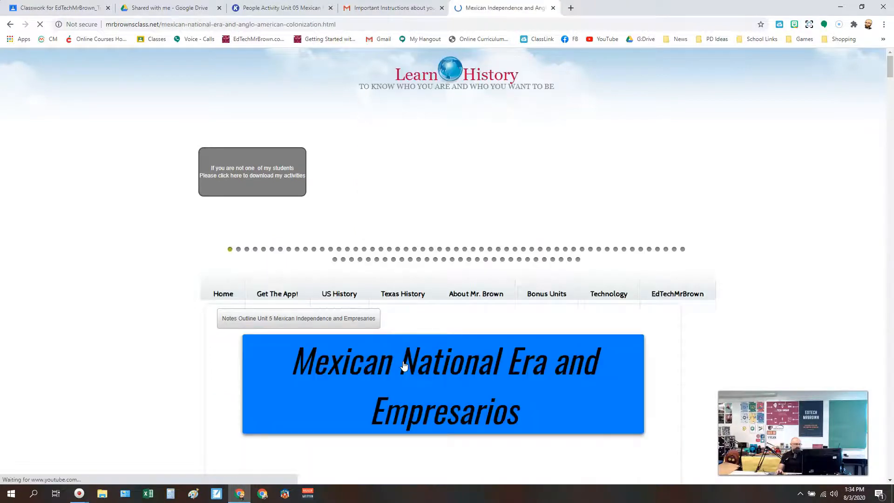
pyautogui.scroll(-5, 507, 343)
pyautogui.scroll(-15, 507, 343)
pyautogui.scroll(7, 507, 343)
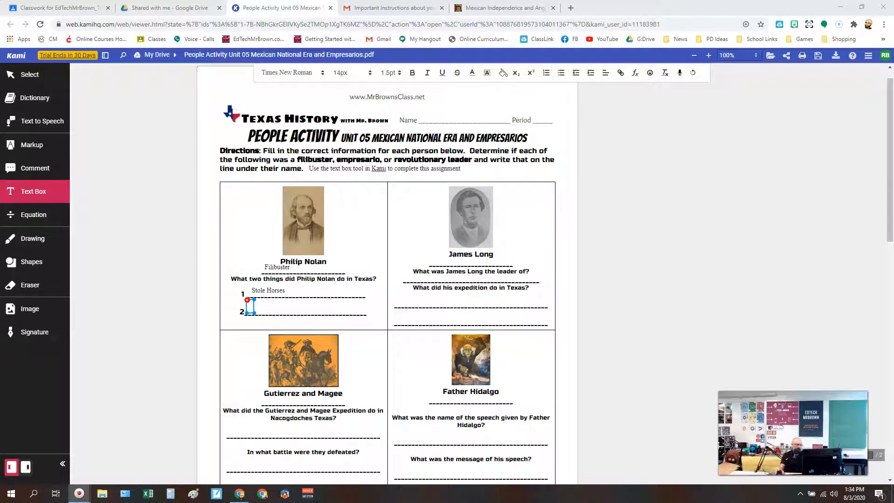
# Enter "Plotted to claim land" as the second answer about Philip Nolan and save the annotated PDF.
pyautogui.click(247, 306)
pyautogui.write('Notte')
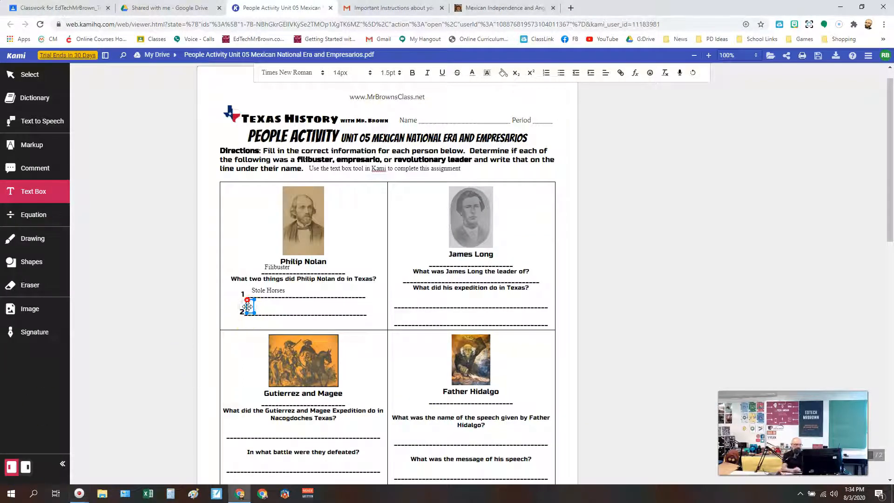
pyautogui.write('d to Cl')
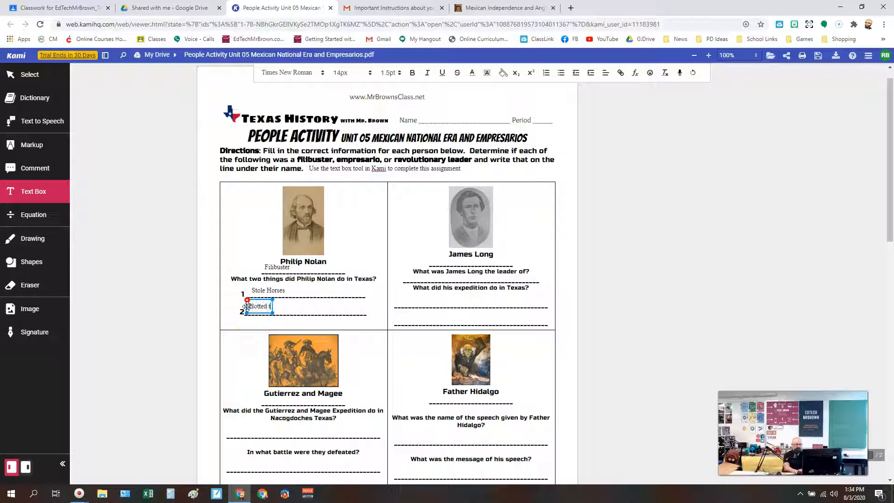
pyautogui.press('BackSpace')
pyautogui.press('BackSpace')
pyautogui.write('claim land')
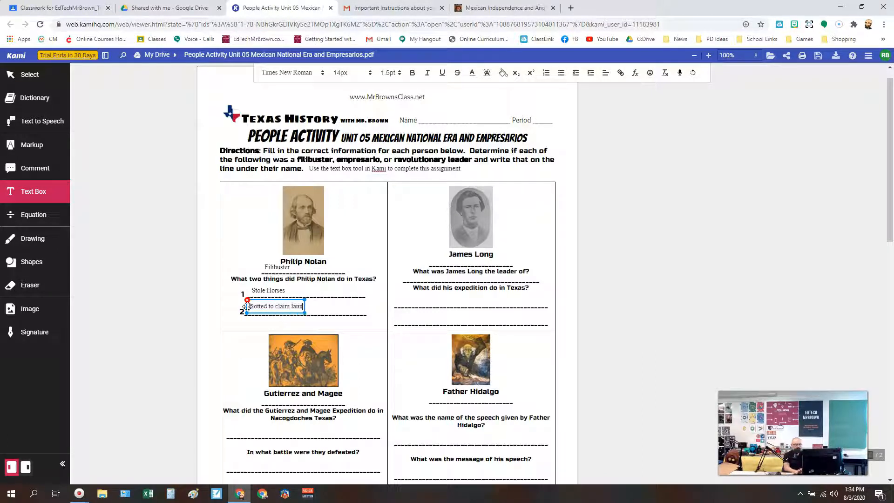
pyautogui.click(615, 309)
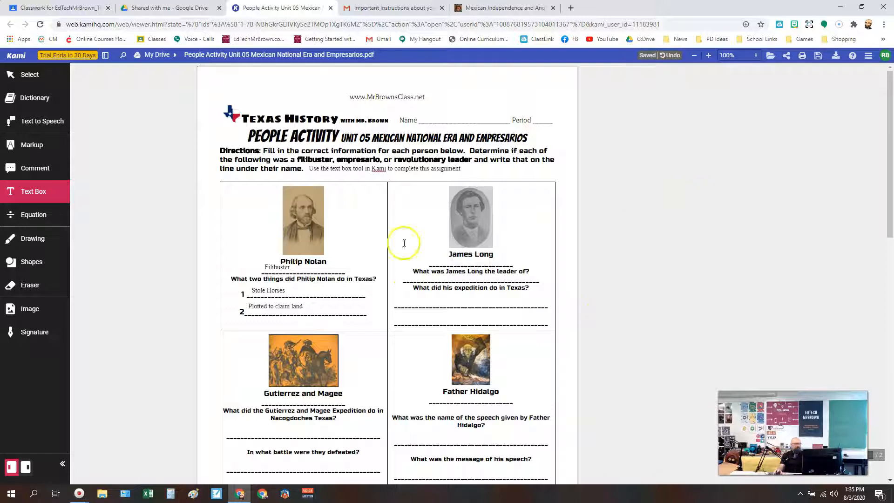
pyautogui.click(818, 55)
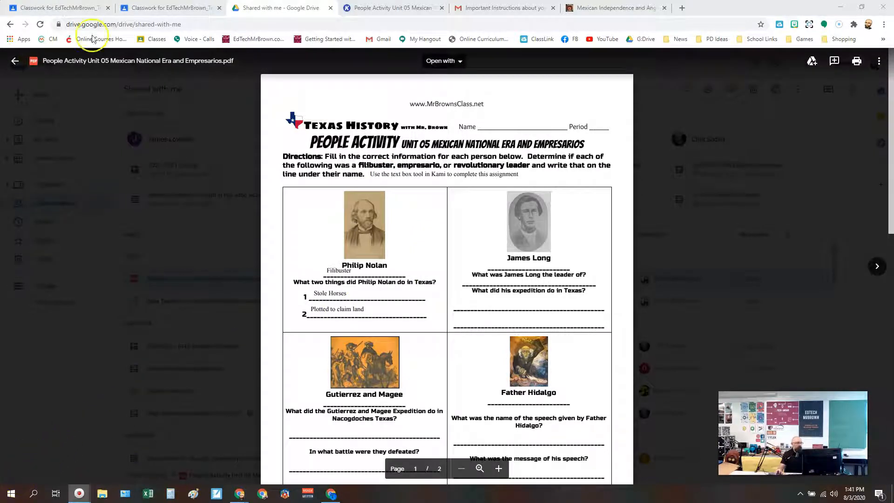
# Switch to Google Classroom and start a new Kami assignment in the classwork of EdTechMrBrown_Training_Group.
pyautogui.click(76, 10)
pyautogui.click(574, 212)
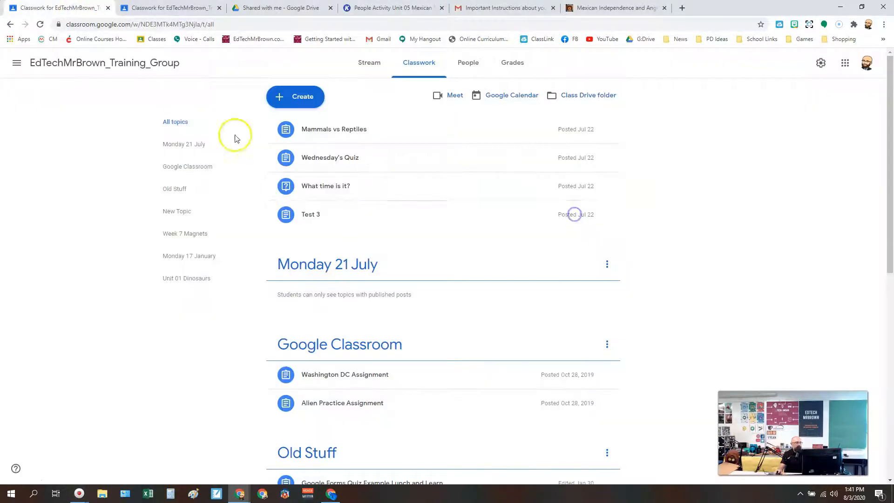
pyautogui.click(142, 39)
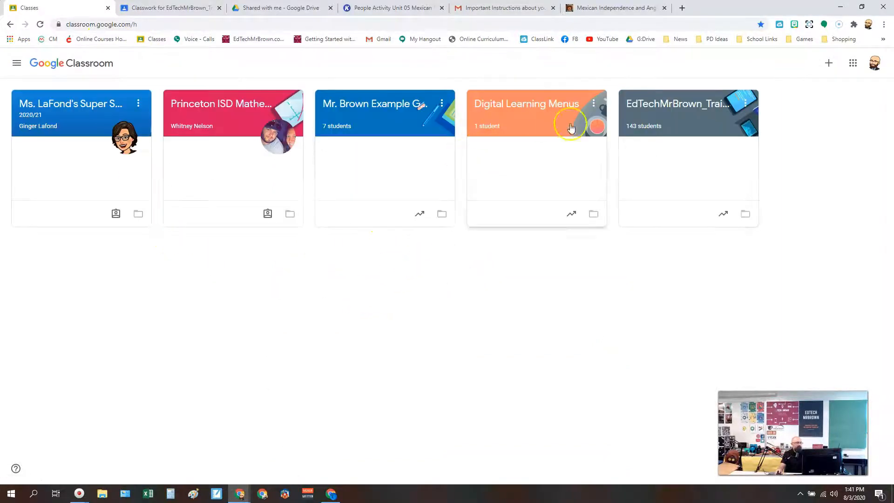
pyautogui.click(686, 103)
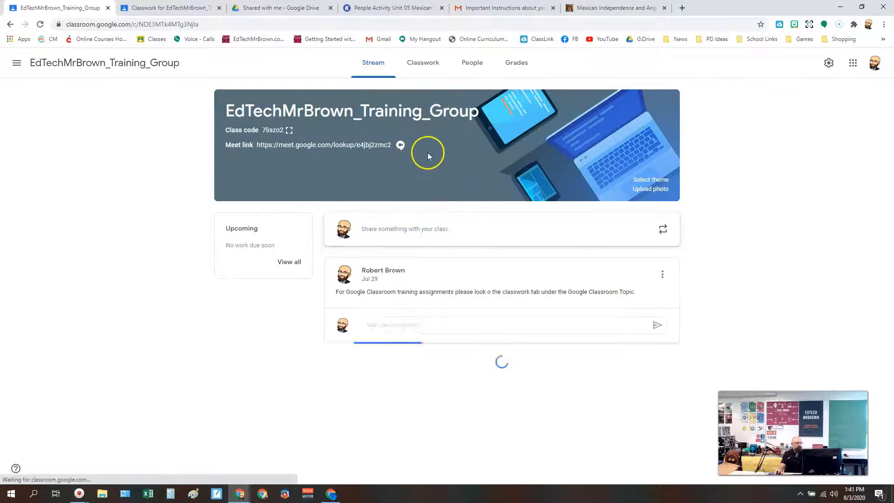
pyautogui.click(422, 65)
pyautogui.click(283, 105)
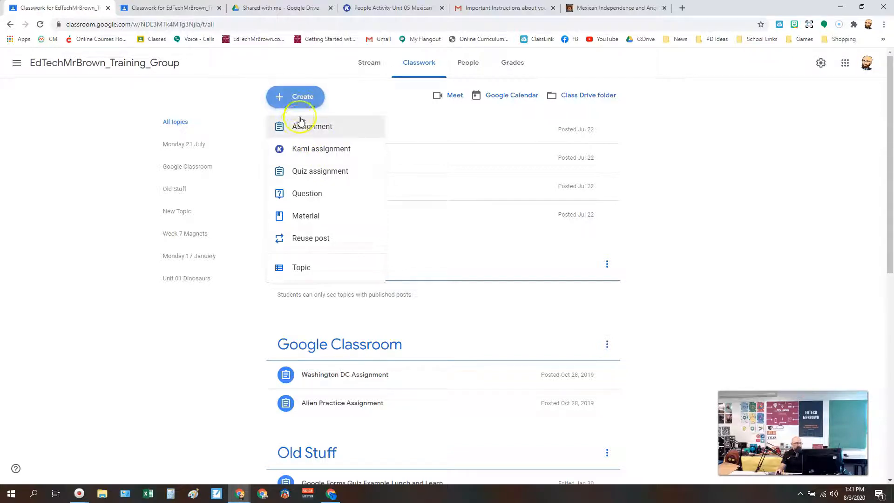
pyautogui.click(339, 148)
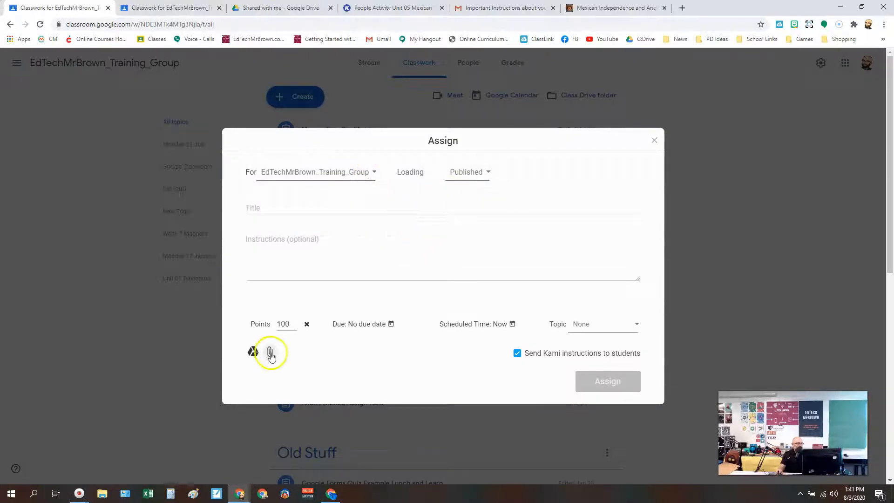
# Attach the People Activity Unit 05 Mexican National Era and Empresarios PDF from the recent Drive files.
pyautogui.click(250, 352)
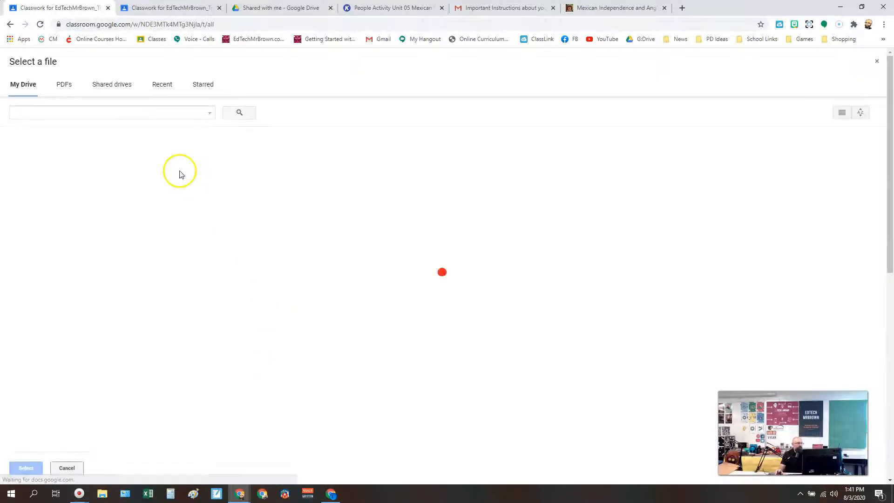
pyautogui.click(131, 112)
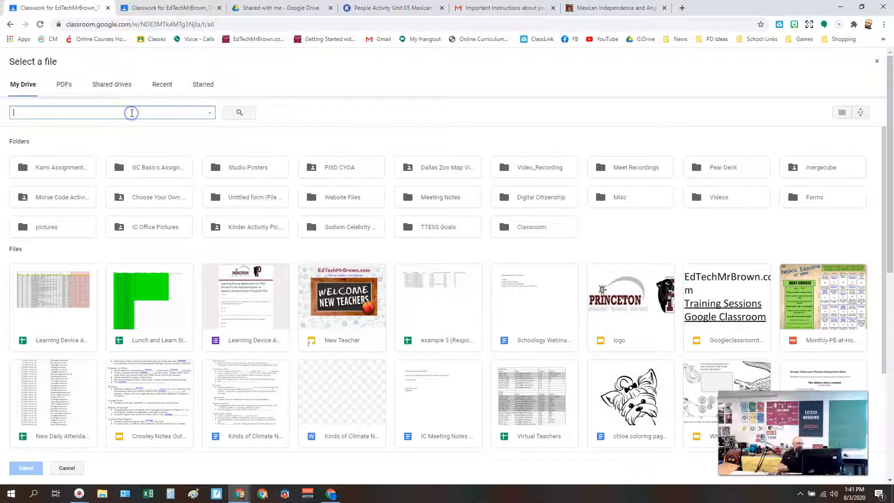
pyautogui.write('me')
pyautogui.click(127, 106)
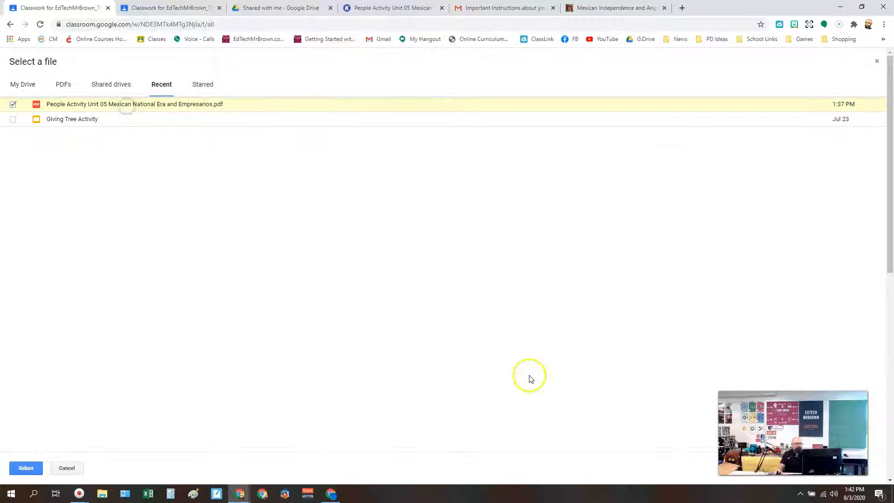
pyautogui.click(26, 468)
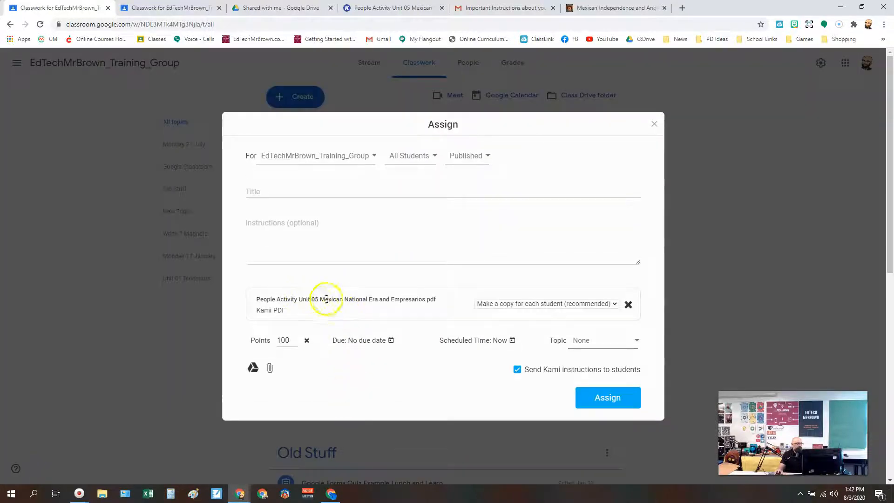
# Set the attached PDF to make a copy for each student, with Kami instructions sent to students.
pyautogui.click(498, 304)
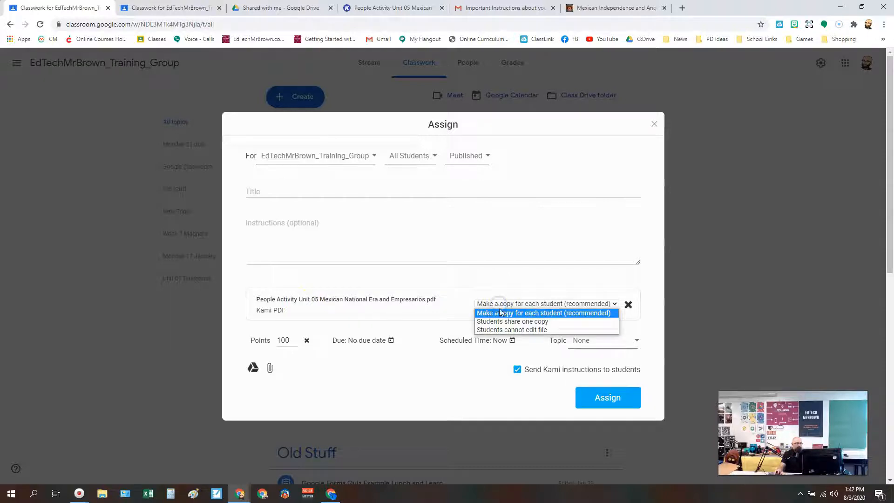
pyautogui.click(503, 315)
pyautogui.click(517, 369)
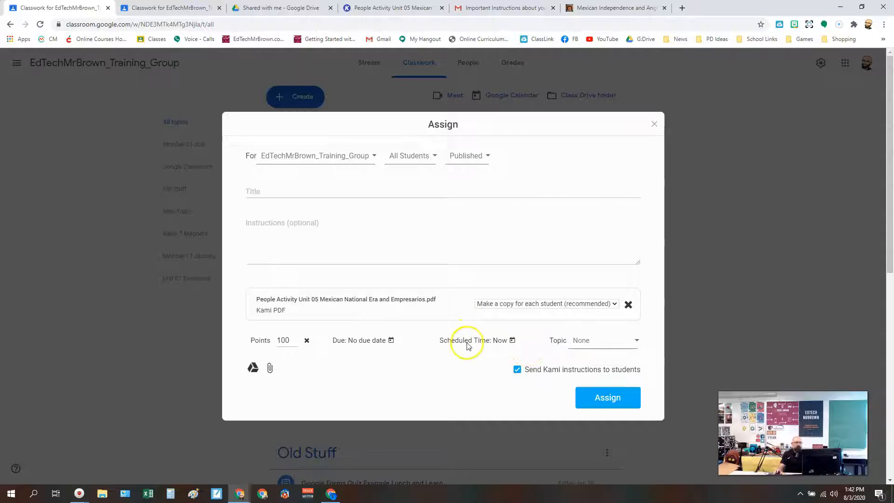
# Title the assignment "Kami Practice Assignment" and give it the instructions "Complete if you are in Kami Training".
pyautogui.click(274, 195)
pyautogui.click(288, 210)
pyautogui.click(284, 223)
pyautogui.write('Complete if you are in Kami Training')
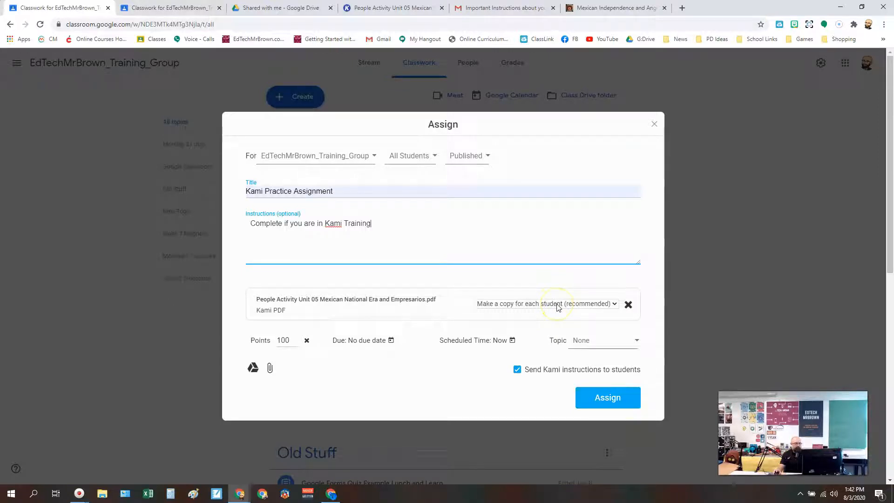
# Assign the Kami practice assignment to the class and open it in Classroom.
pyautogui.click(617, 400)
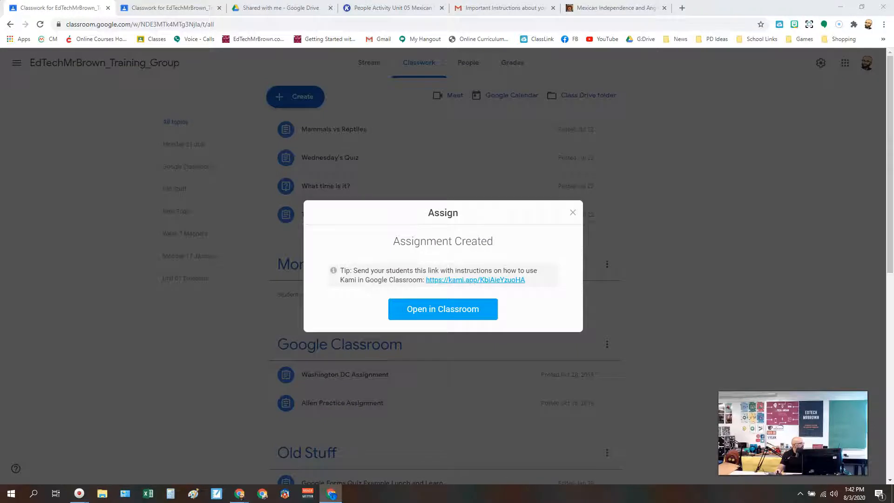
pyautogui.click(468, 309)
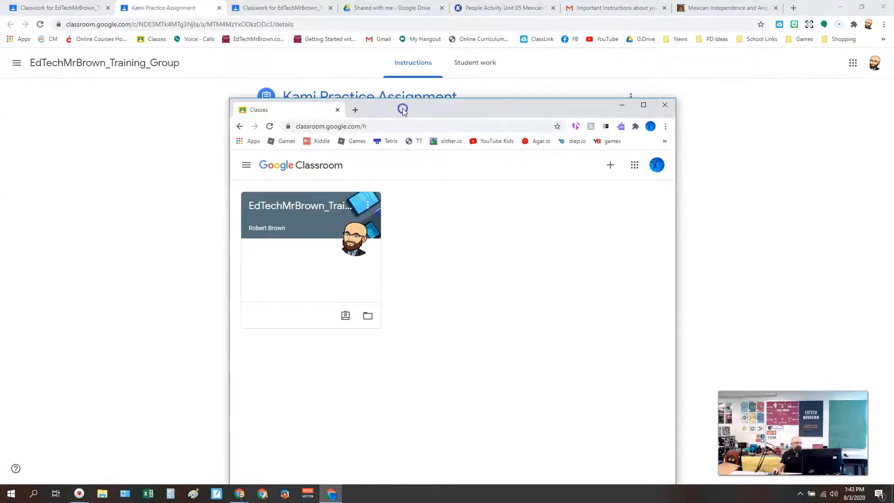
# In the student's Classroom window, open the training group class and view the full Kami Practice Assignment.
pyautogui.doubleClick(403, 110)
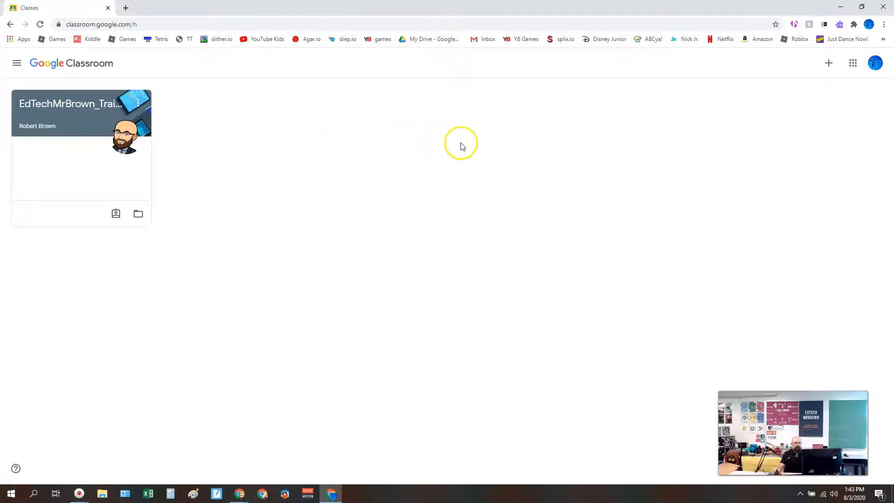
pyautogui.click(66, 107)
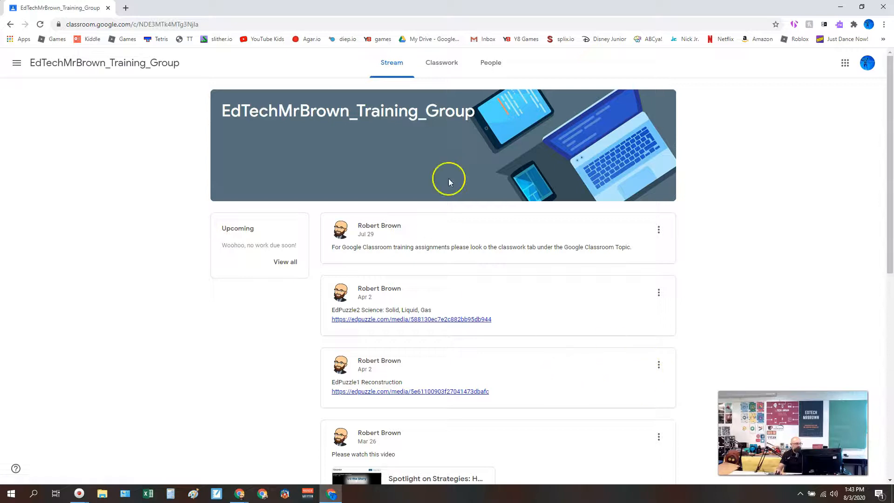
pyautogui.click(438, 64)
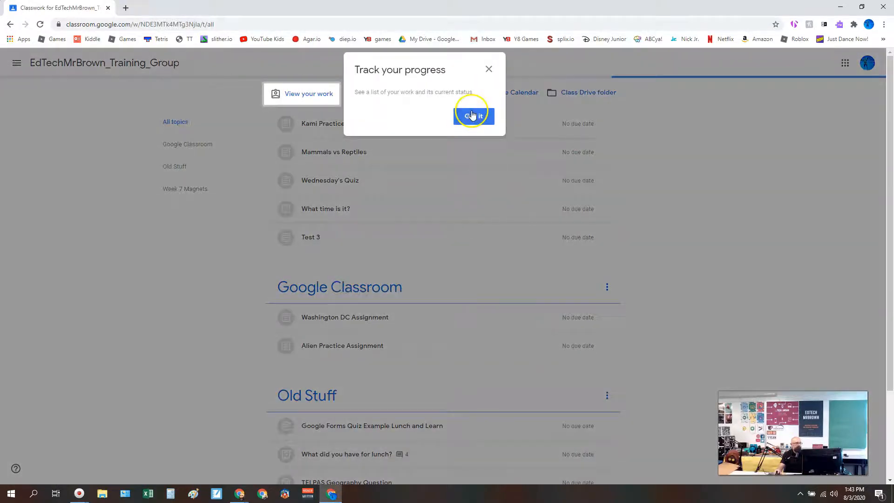
pyautogui.click(472, 113)
pyautogui.click(359, 123)
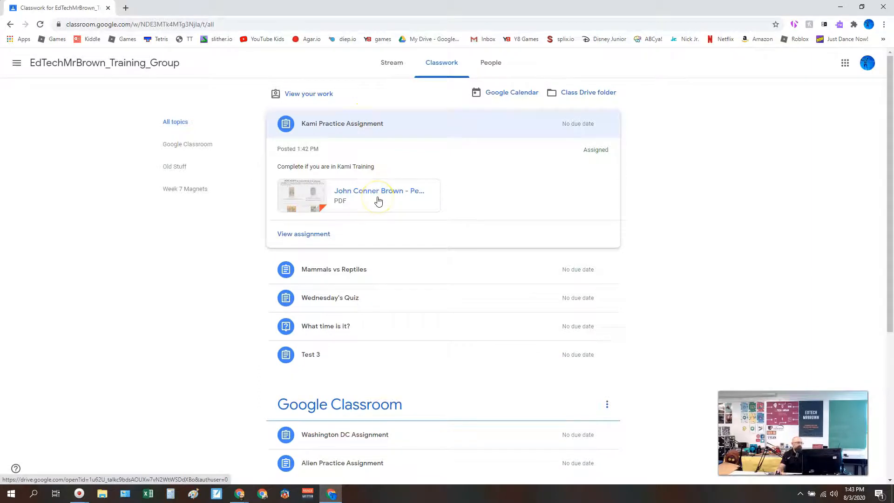
pyautogui.click(324, 234)
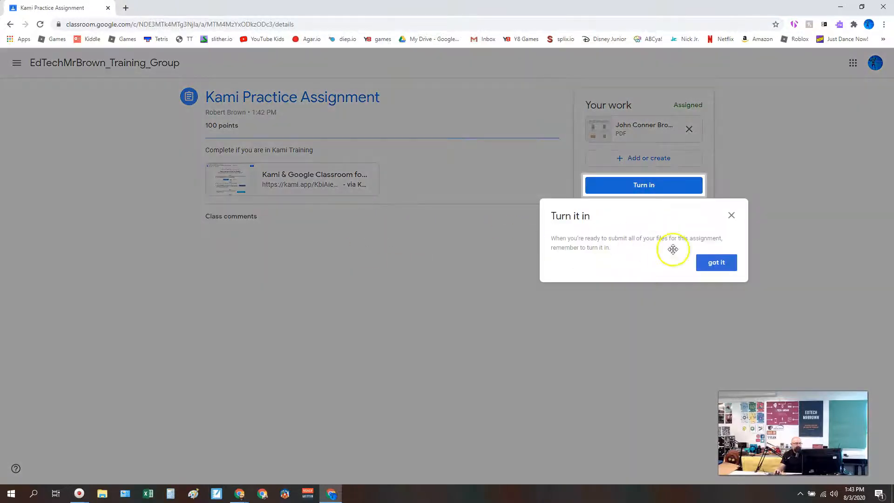
pyautogui.click(731, 215)
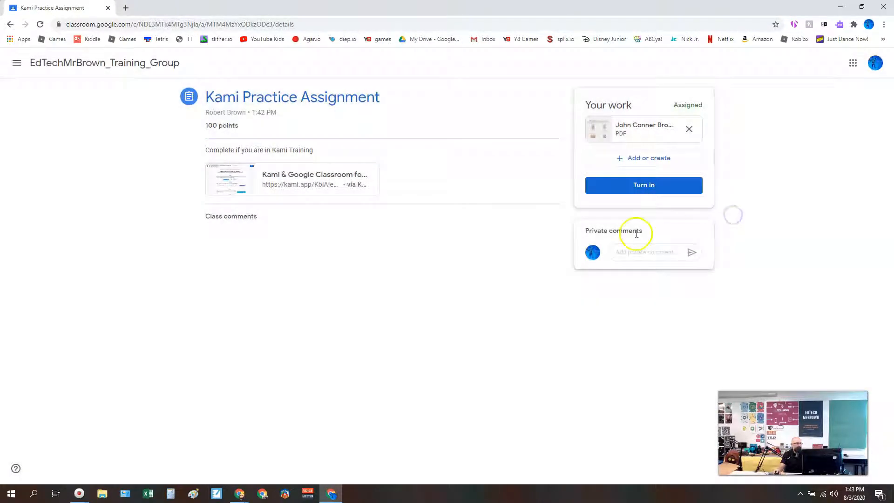
# Open the attached Kami & Google Classroom student instructions and sign in to Read&Write with the student's Google account.
pyautogui.click(303, 183)
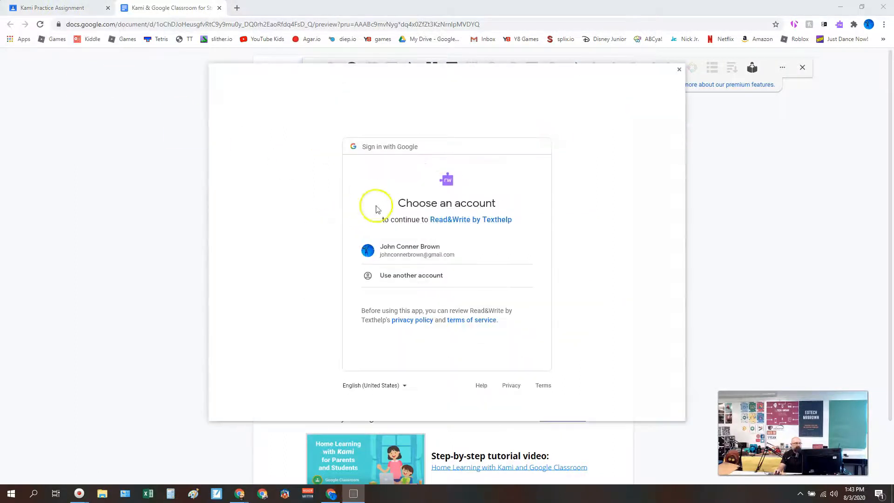
pyautogui.click(423, 248)
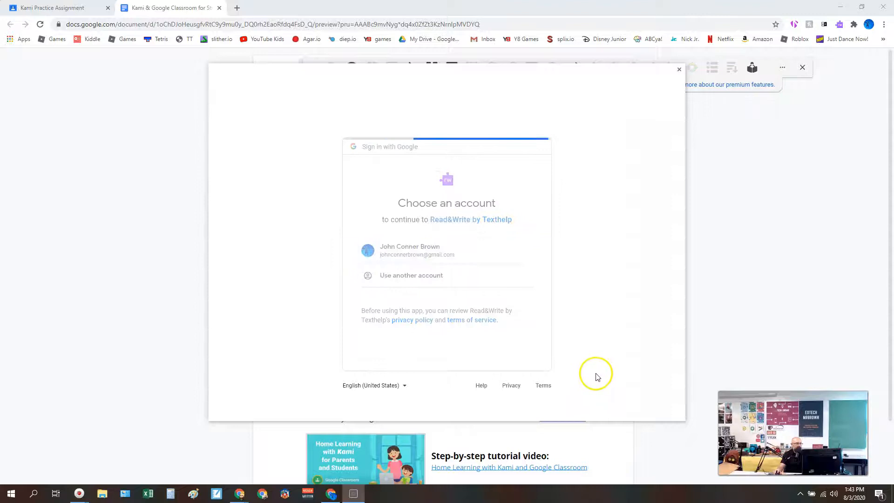
pyautogui.click(508, 396)
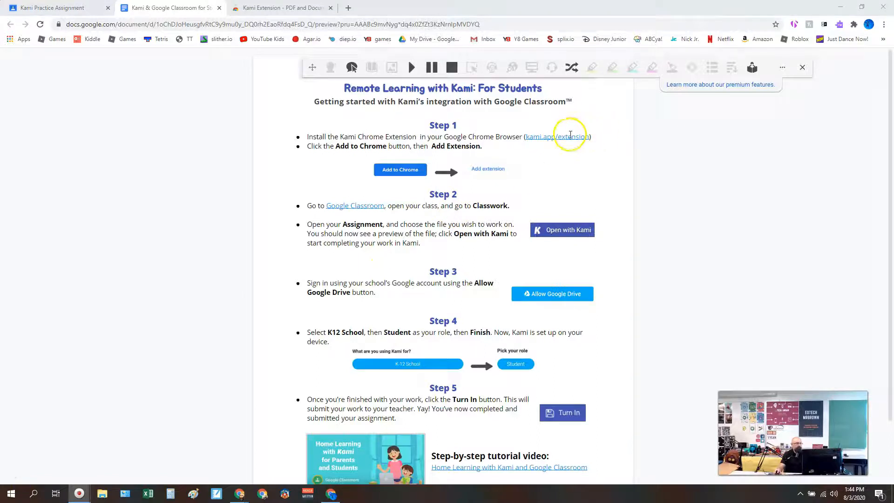
# Add the Kami Extension - PDF and Document Annotation to Chrome from its web store page.
pyautogui.click(274, 8)
pyautogui.click(630, 135)
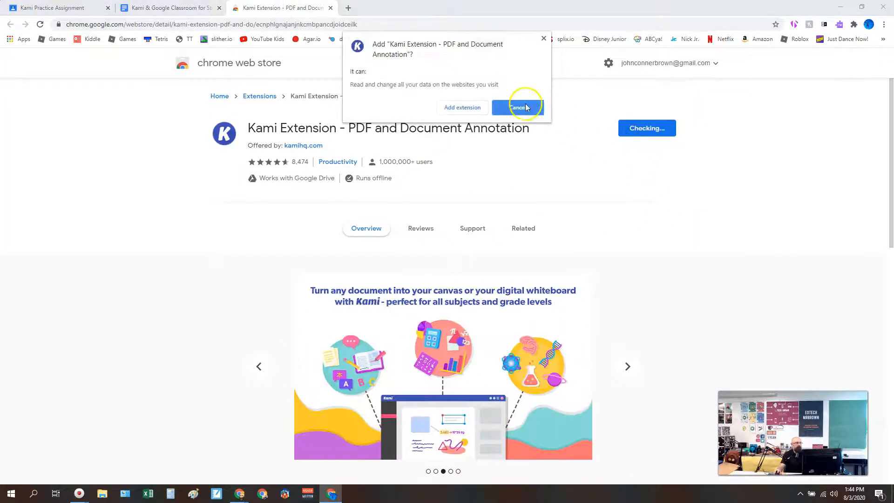
pyautogui.click(526, 107)
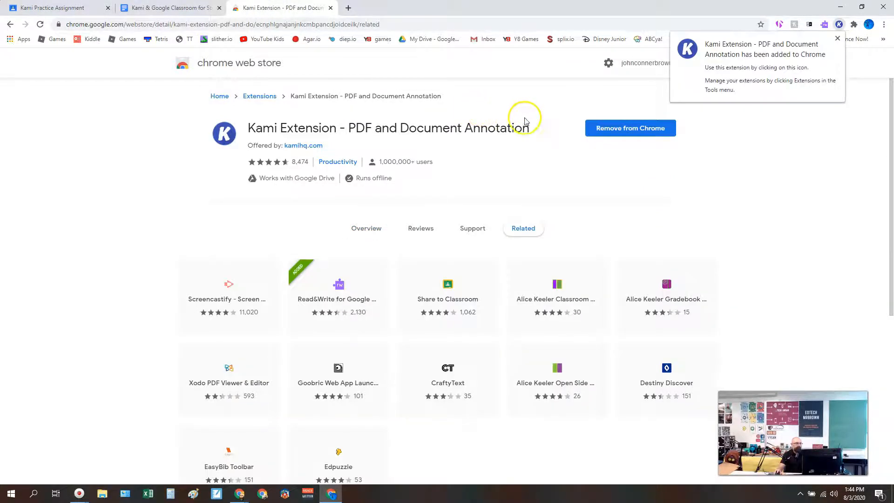
# Reload the Kami Practice Assignment page and open the student's copy of the PDF with Kami.
pyautogui.click(67, 9)
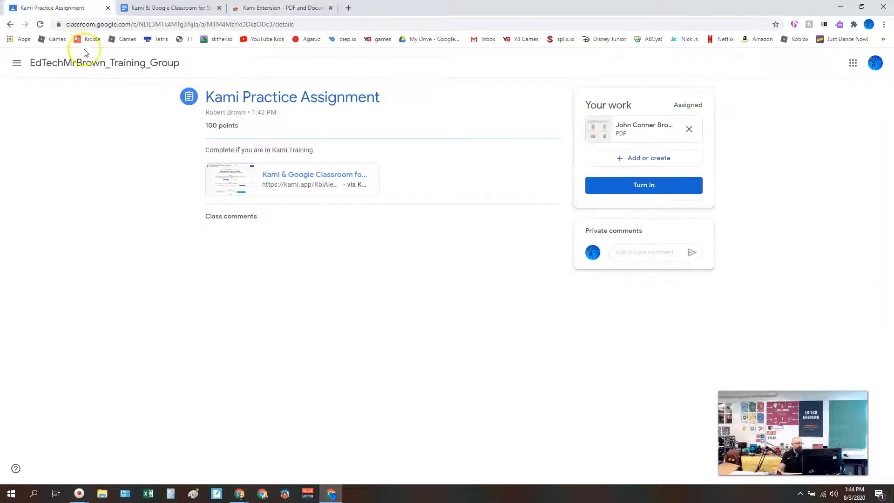
pyautogui.click(41, 26)
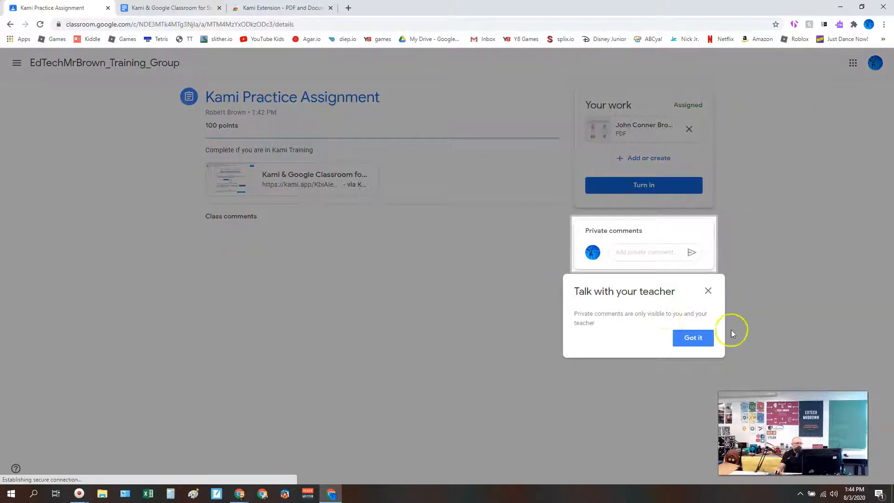
pyautogui.click(693, 338)
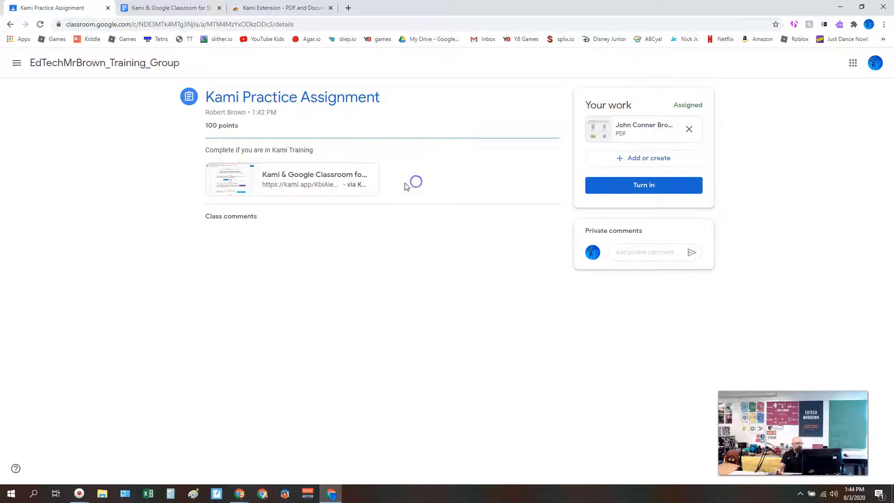
pyautogui.click(621, 126)
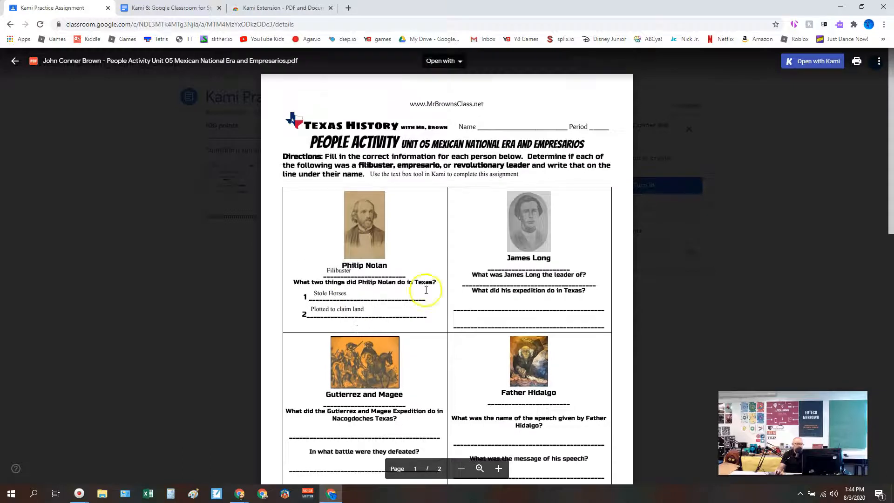
pyautogui.click(793, 68)
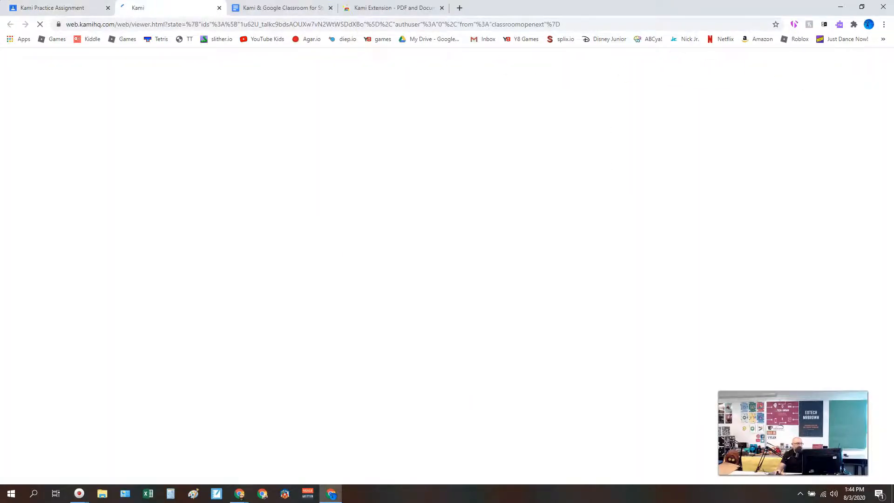
# Check the Kami student instructions and sign in to Kami with the student's Google account.
pyautogui.click(293, 8)
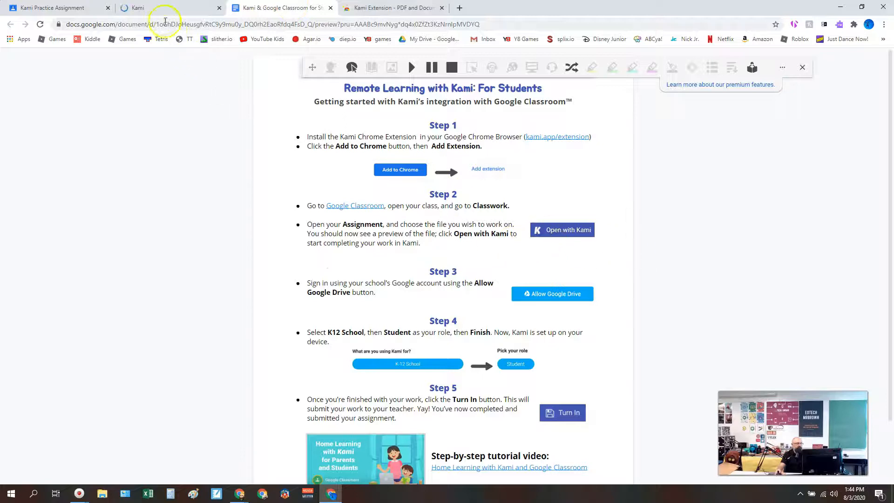
pyautogui.click(161, 8)
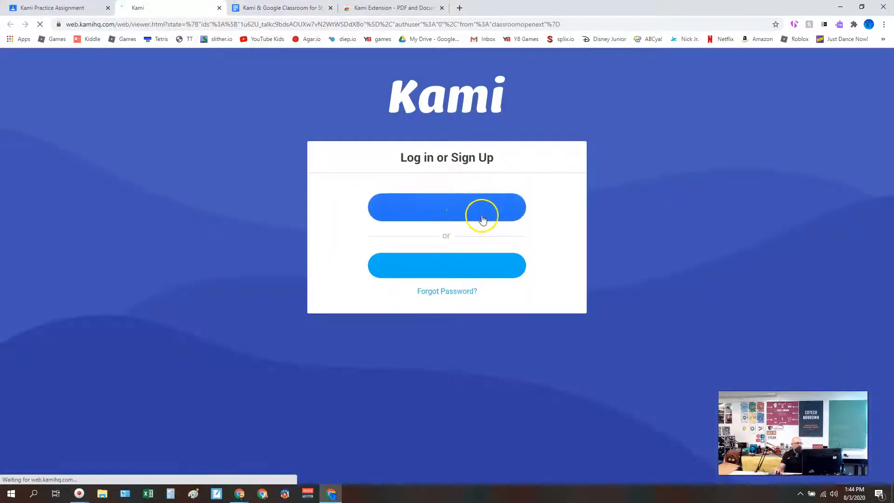
pyautogui.click(482, 219)
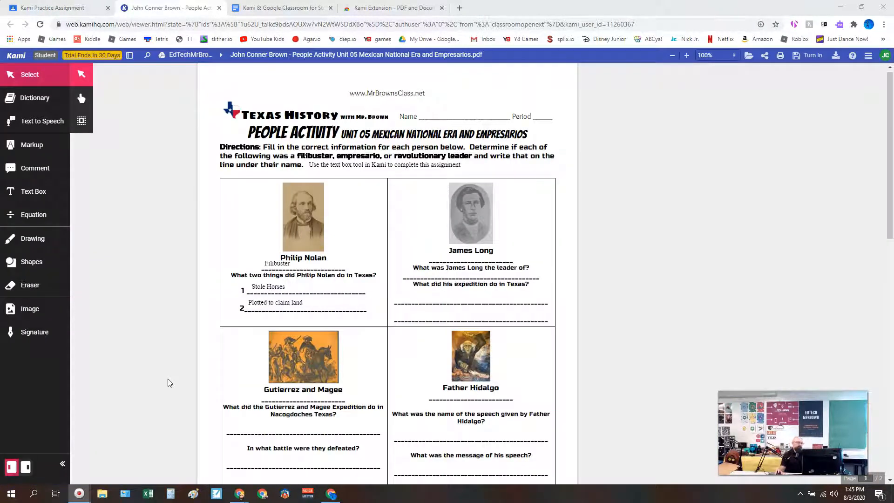
# Add a text box reading "Filibuster" on the line under James Long's name.
pyautogui.click(230, 377)
pyautogui.click(33, 191)
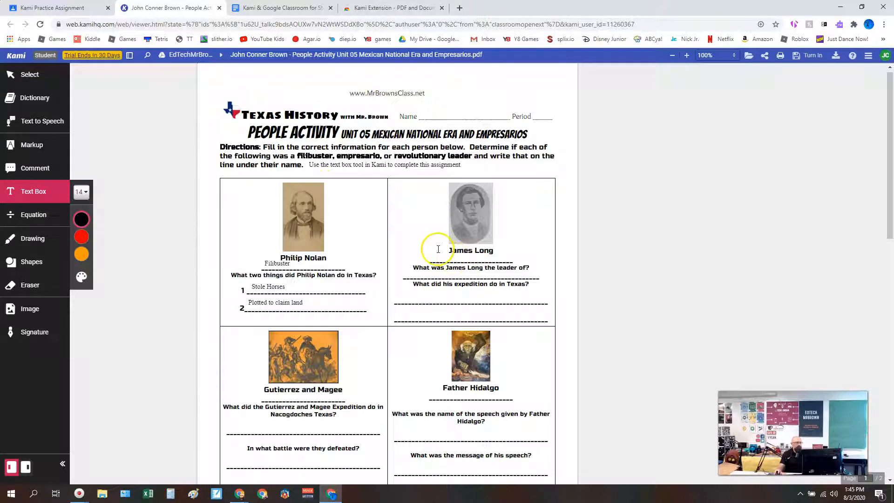
pyautogui.moveTo(438, 248)
pyautogui.mouseDown()
pyautogui.moveTo(484, 258)
pyautogui.moveTo(439, 256)
pyautogui.mouseUp()
pyautogui.click(430, 253)
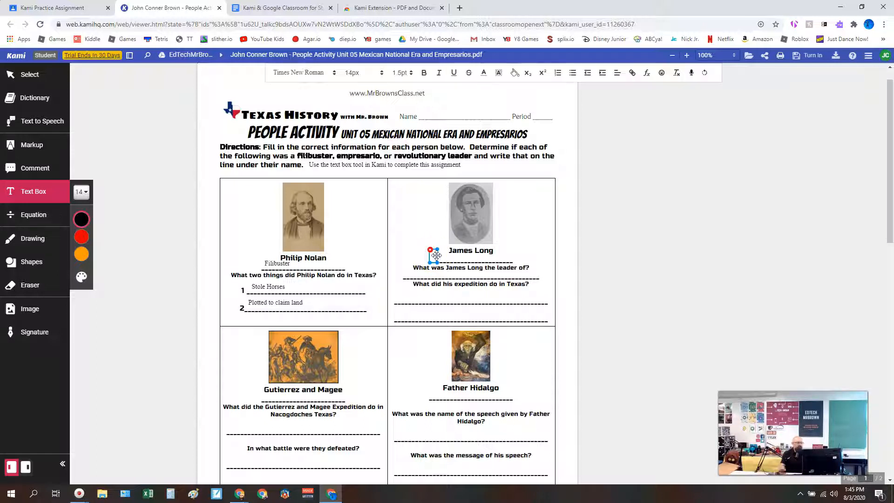
pyautogui.write('Filibuster')
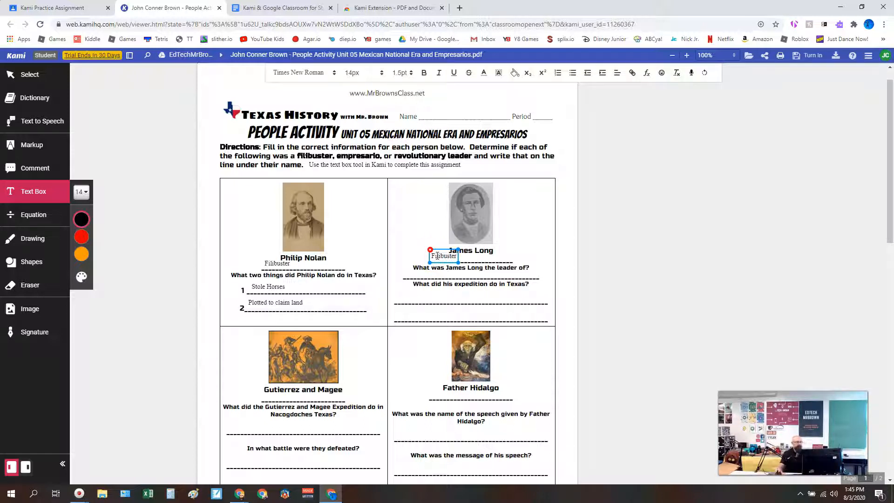
pyautogui.click(620, 258)
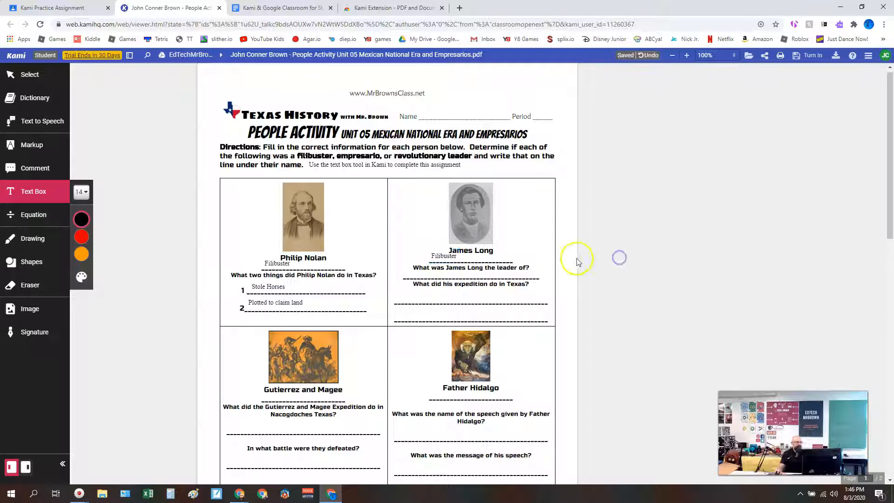
# Answer the two James Long questions with text boxes reading "Long Expedition" and "Decalred Nacogdoches Independent".
pyautogui.click(417, 270)
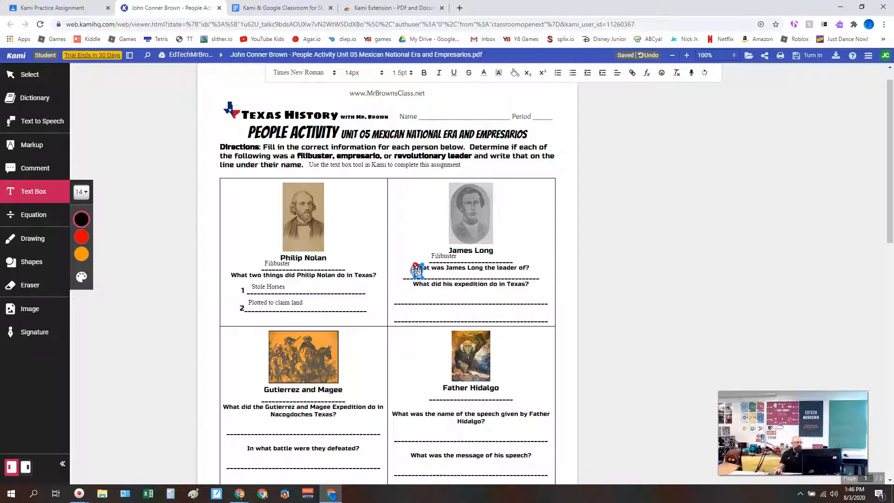
pyautogui.write('Long Expedition')
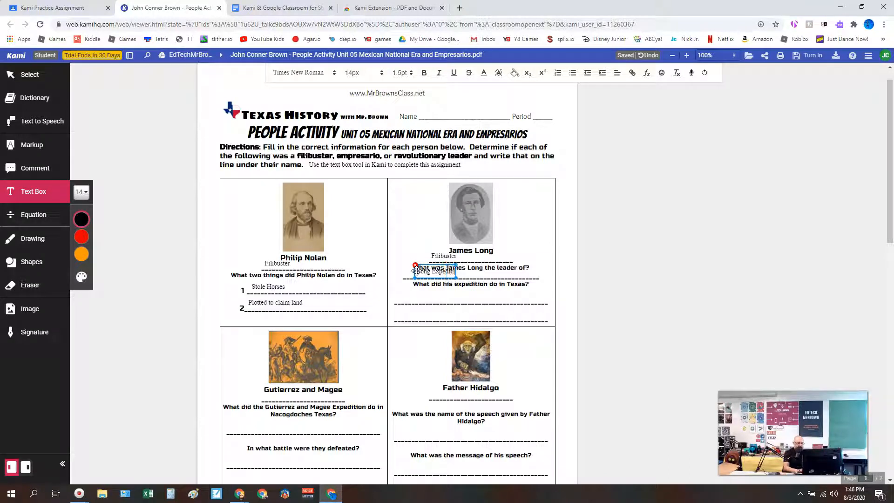
pyautogui.click(423, 293)
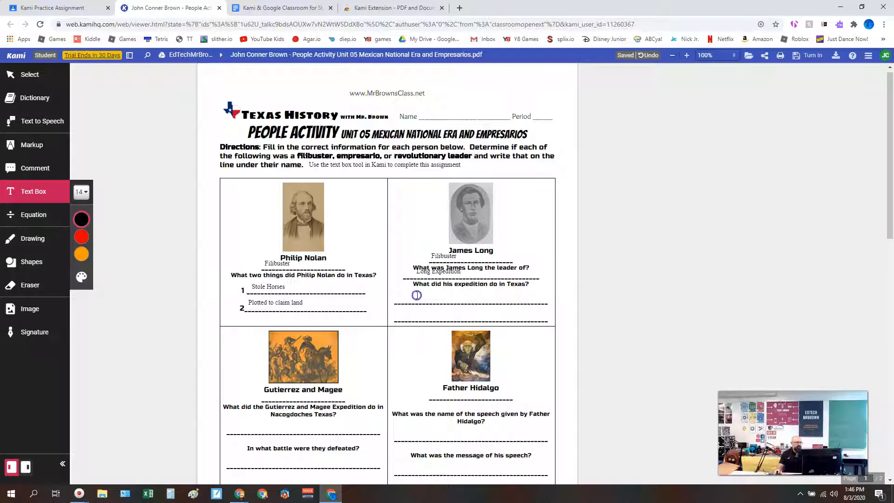
pyautogui.click(417, 295)
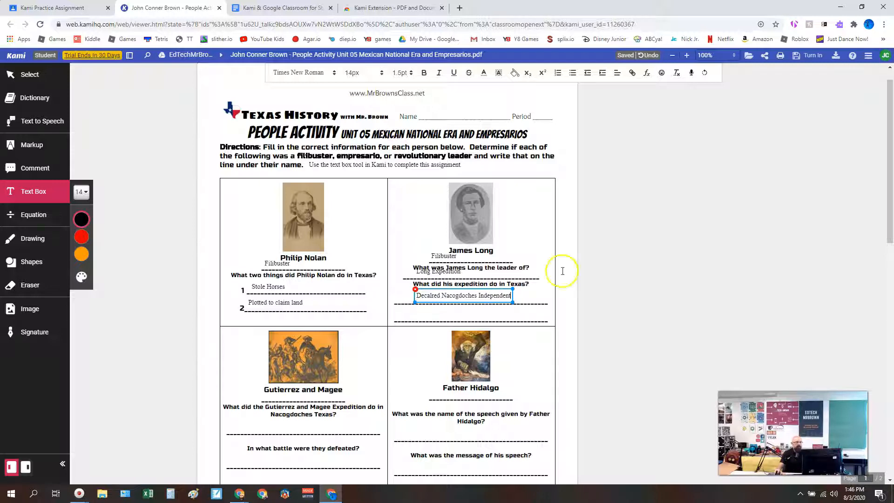
pyautogui.click(626, 269)
# Turn in the completed worksheet for the Kami Practice Assignment from within Kami.
pyautogui.scroll(-1, 476, 256)
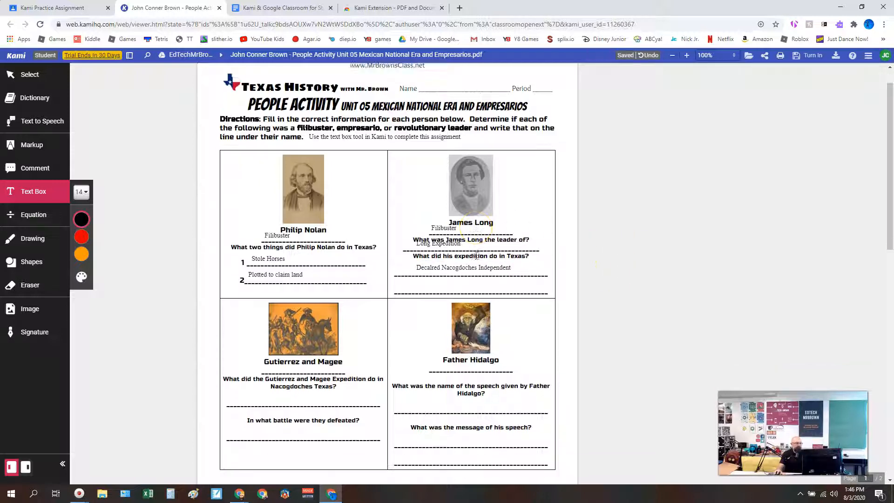
pyautogui.scroll(-7, 399, 319)
pyautogui.scroll(5, 403, 324)
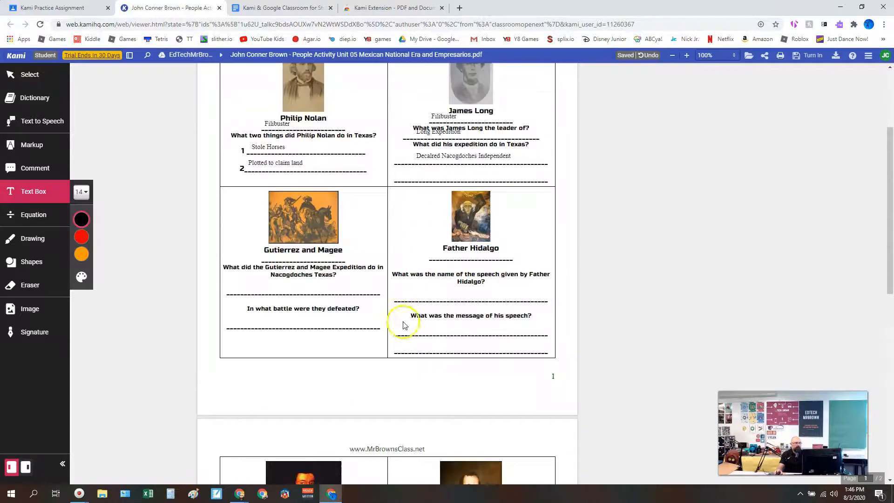
pyautogui.click(808, 59)
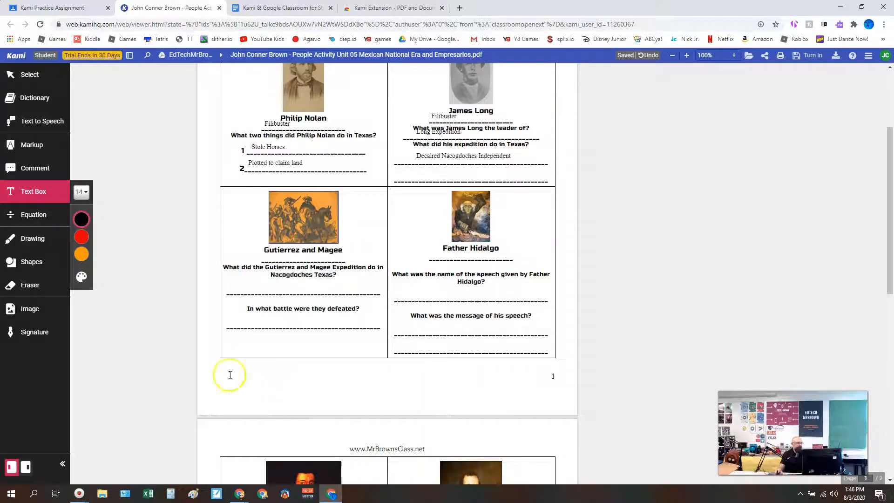
pyautogui.click(16, 485)
pyautogui.click(810, 55)
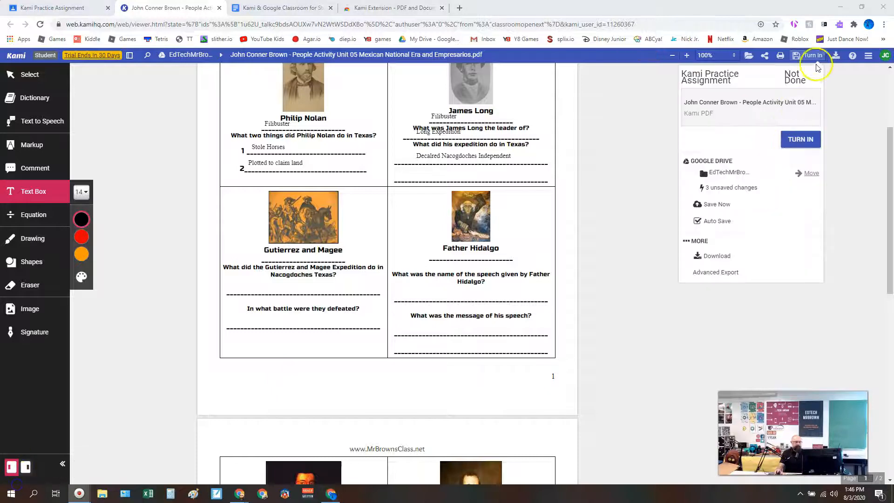
pyautogui.click(794, 145)
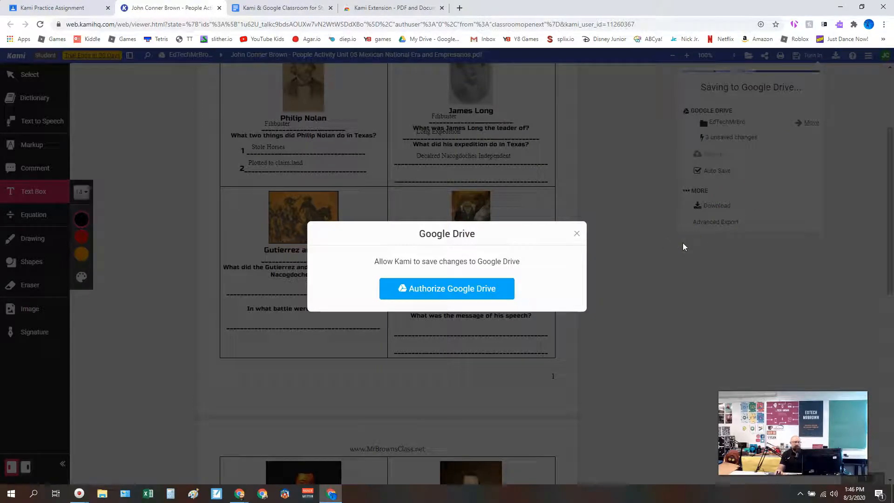
# Authorize Kami to save changes to Google Drive and grant it access to the student's Google account.
pyautogui.click(492, 288)
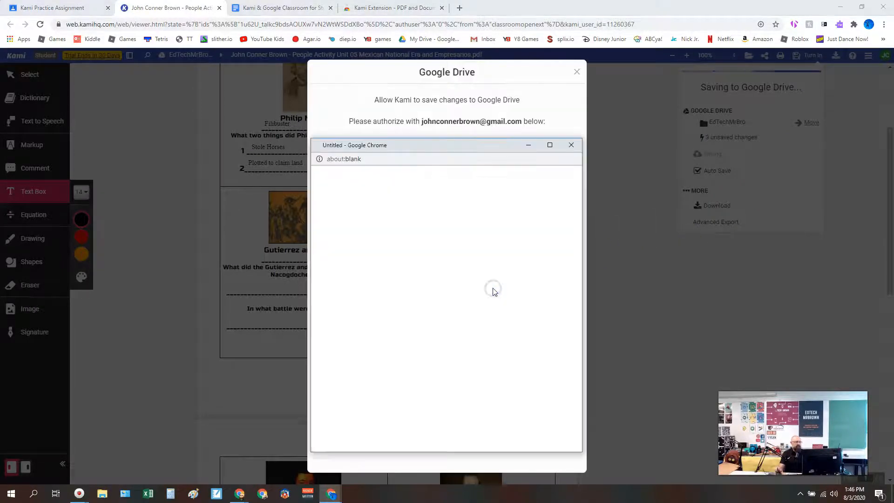
pyautogui.click(421, 279)
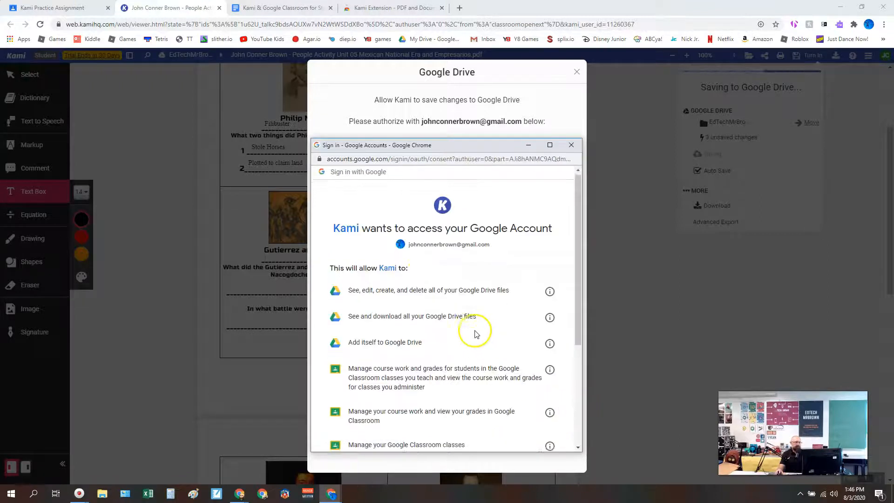
pyautogui.scroll(-3, 476, 334)
pyautogui.click(535, 390)
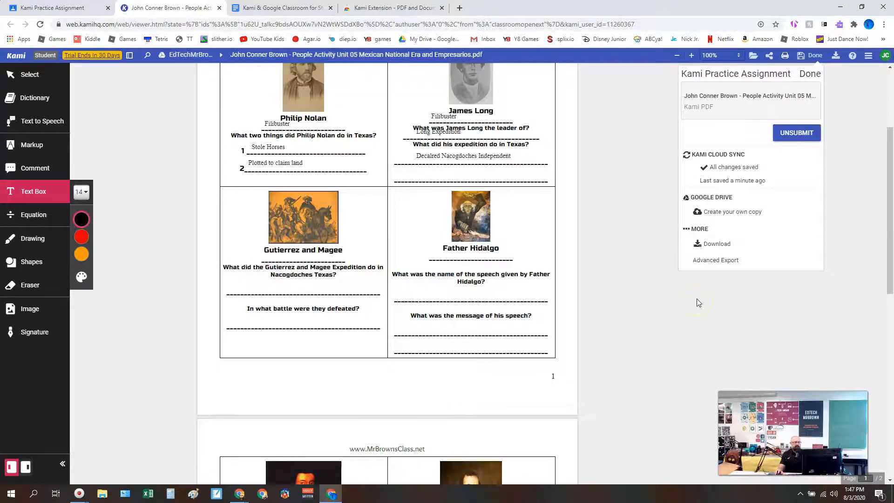
# Switch to the teacher's Google Classroom window and open the turned-in student work for the Kami Practice Assignment.
pyautogui.scroll(3, 698, 303)
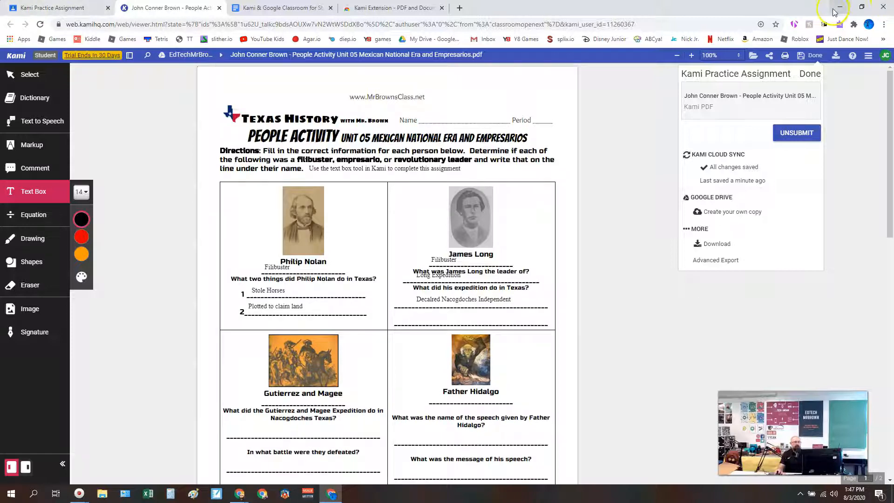
pyautogui.click(836, 7)
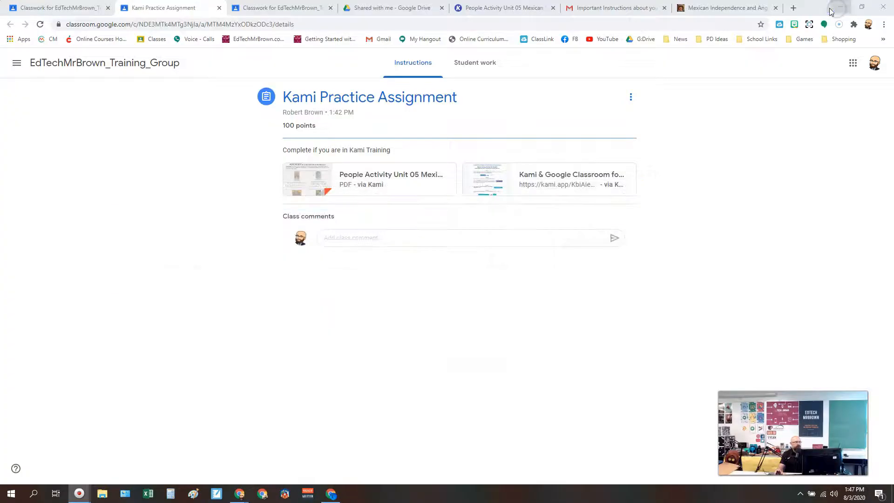
pyautogui.click(67, 12)
pyautogui.click(574, 213)
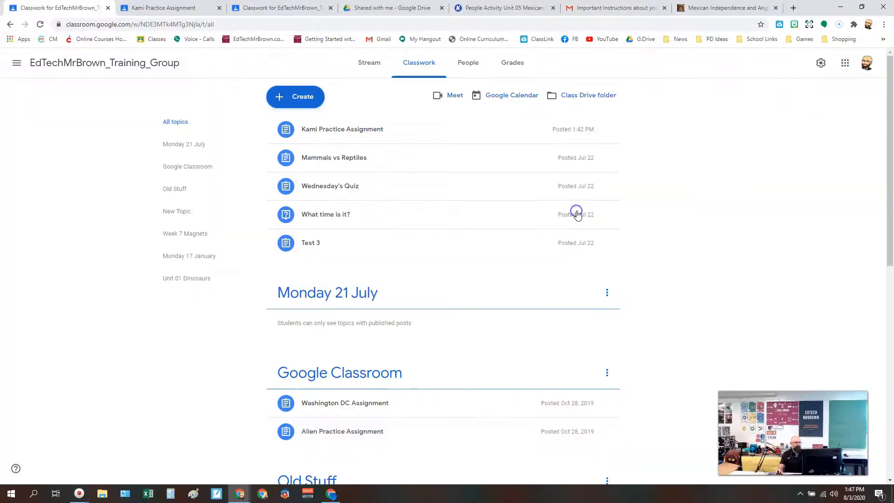
pyautogui.click(384, 132)
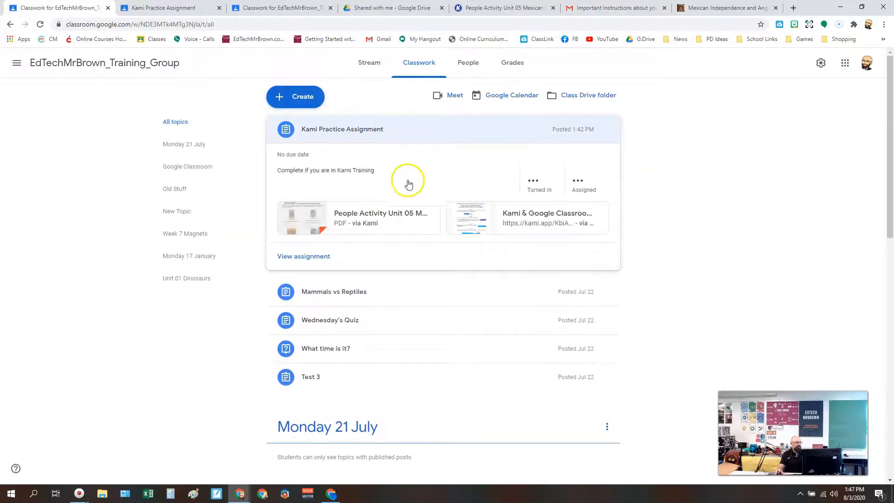
pyautogui.click(529, 184)
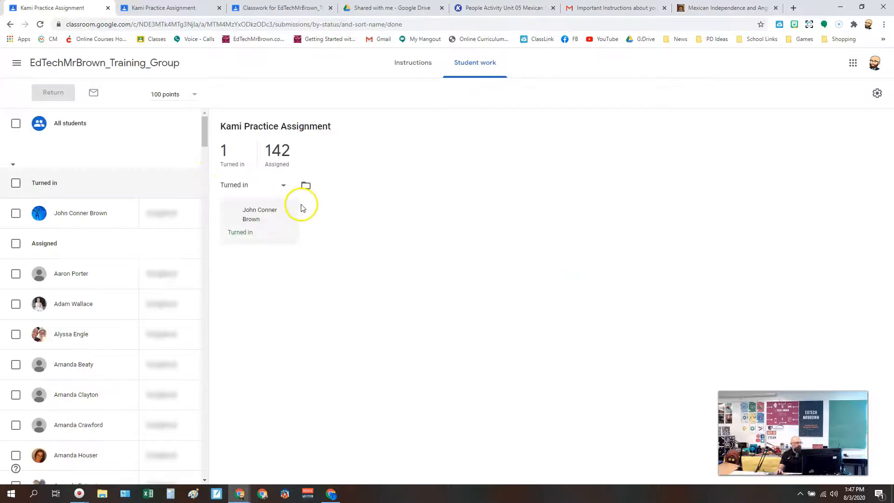
# Open the submitting student's turned-in People Activity worksheet and review the answers.
pyautogui.click(258, 216)
pyautogui.click(59, 214)
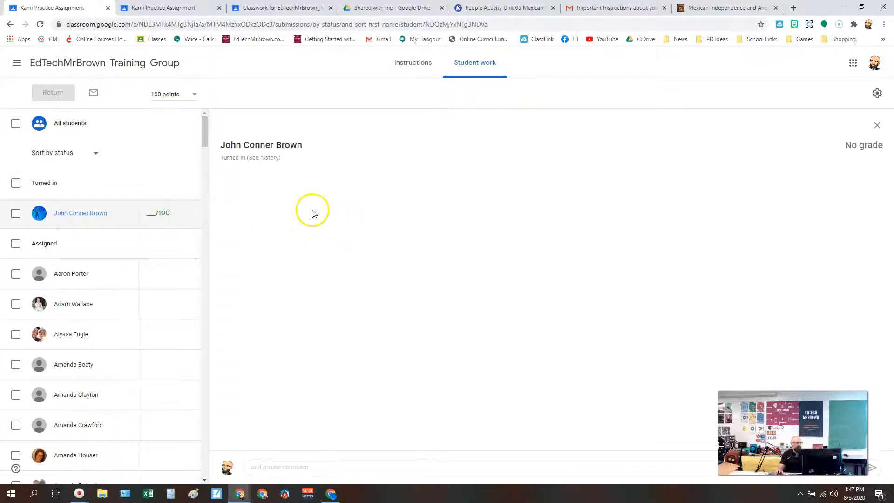
pyautogui.click(345, 186)
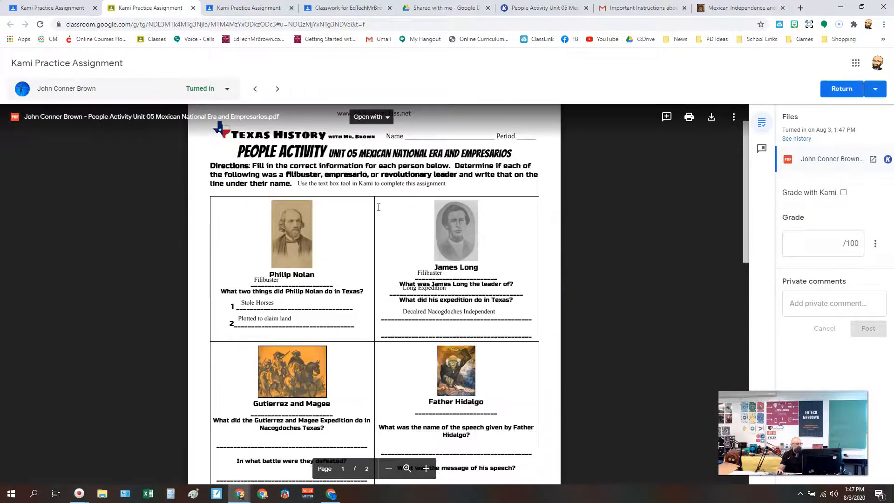
pyautogui.scroll(-2, 409, 232)
pyautogui.scroll(-2, 440, 249)
pyautogui.scroll(4, 605, 249)
# Grade the student's worksheet 100 out of 100 and return it to the student.
pyautogui.click(811, 248)
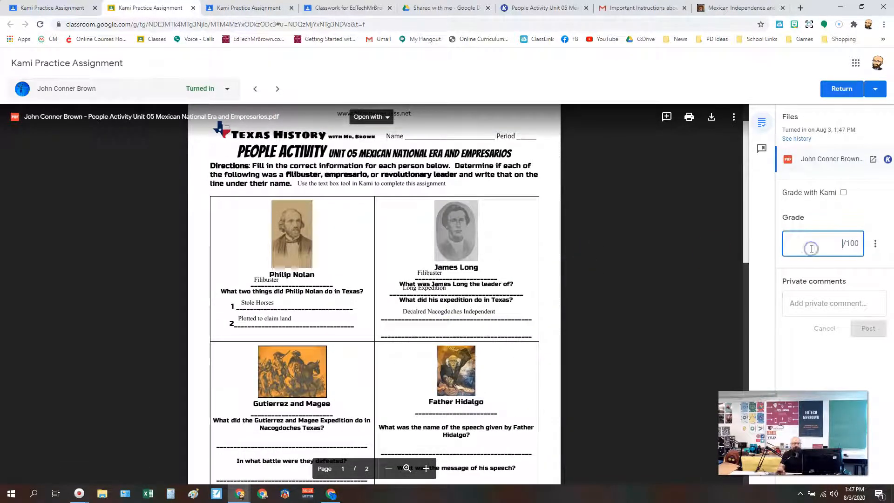
pyautogui.write('100')
pyautogui.press('Tab')
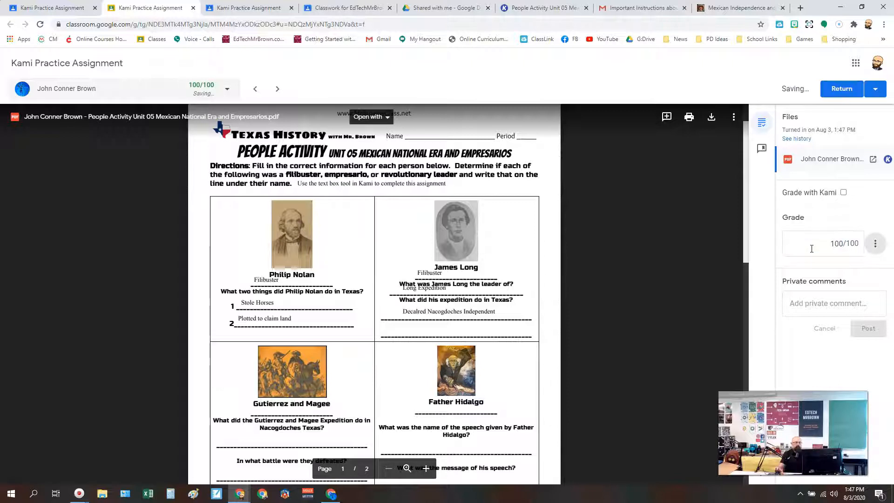
pyautogui.click(842, 93)
pyautogui.click(523, 301)
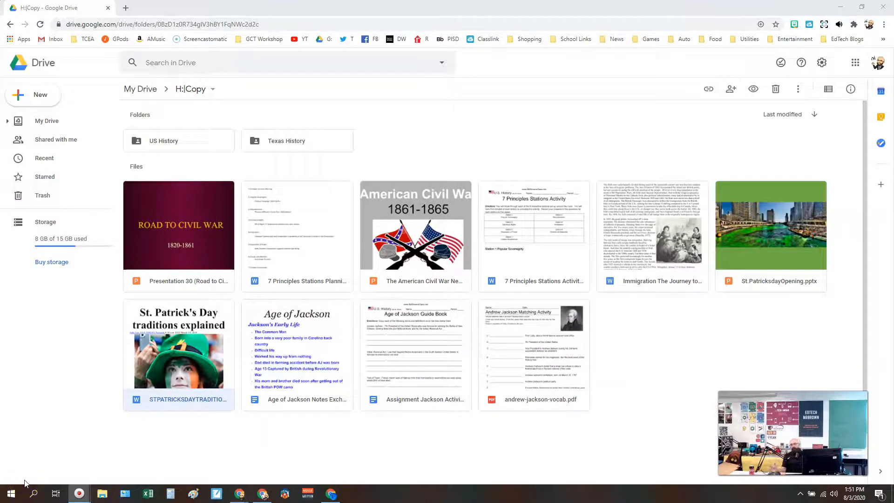
# Open the STPATRICKSDAYTRADITIONS Word document from the H:|Copy Drive folder in Kami and convert it for annotation.
pyautogui.rightClick(180, 361)
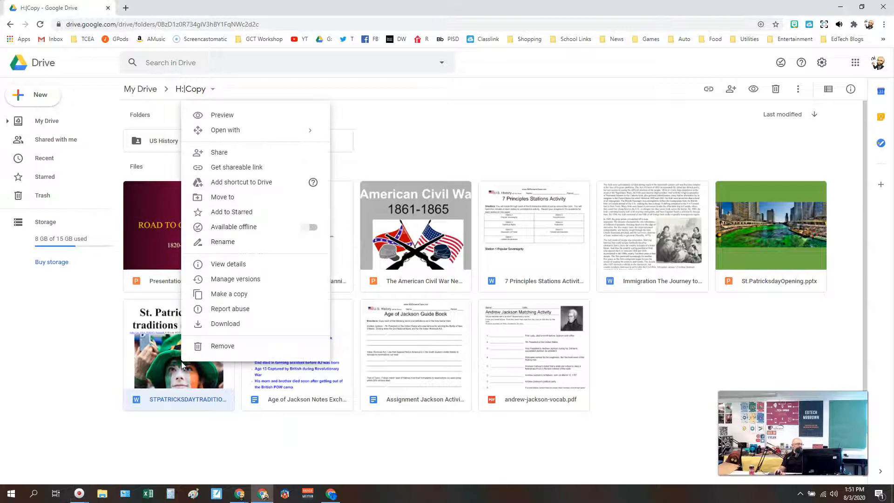
pyautogui.moveTo(285, 140)
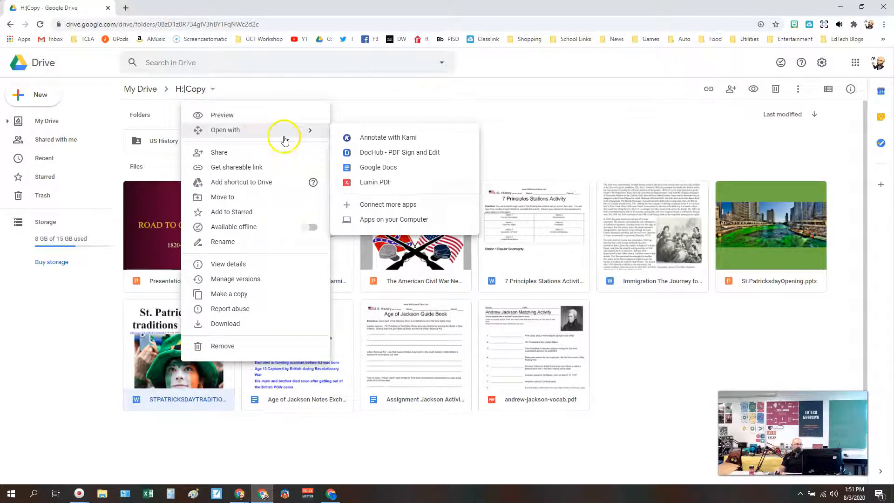
pyautogui.click(375, 136)
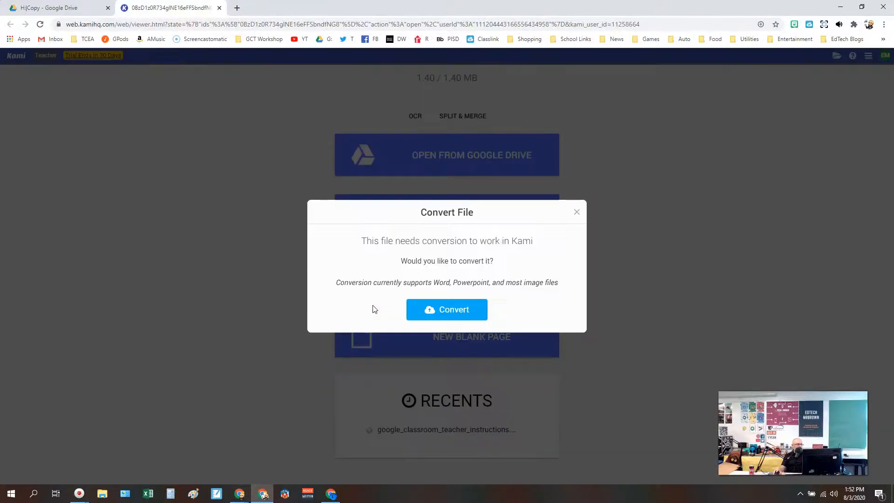
pyautogui.click(432, 305)
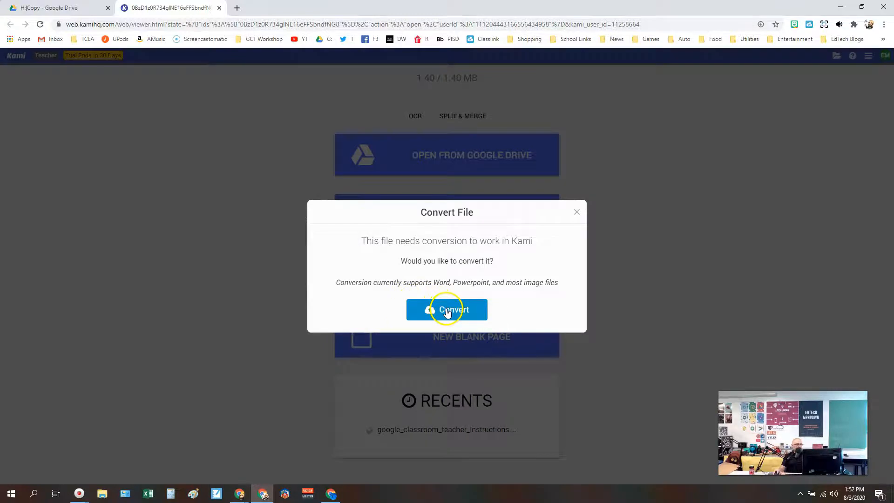
pyautogui.click(446, 310)
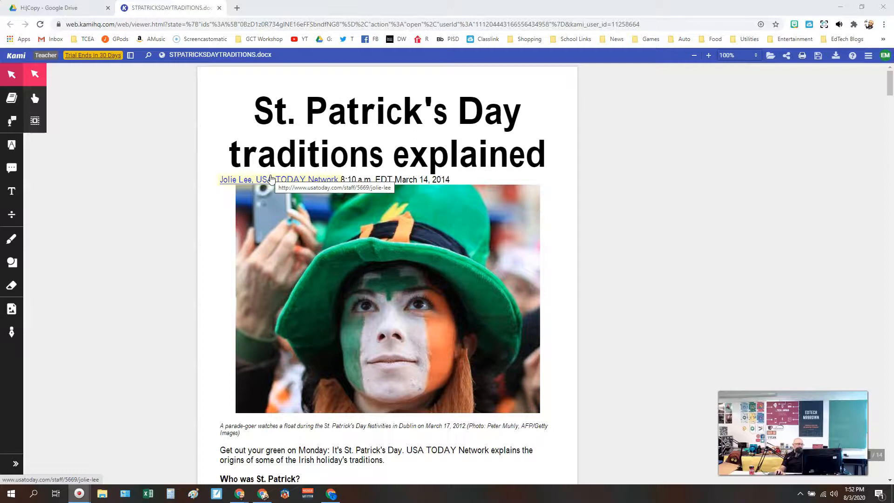
# Add textbox above the questions: "Use the Mark Up (Highlight) tool to highlight the correct answers in the article / Use the Text Tool to answer the questions below.".
pyautogui.scroll(-10, 270, 179)
pyautogui.scroll(-13, 271, 178)
pyautogui.scroll(-14, 271, 179)
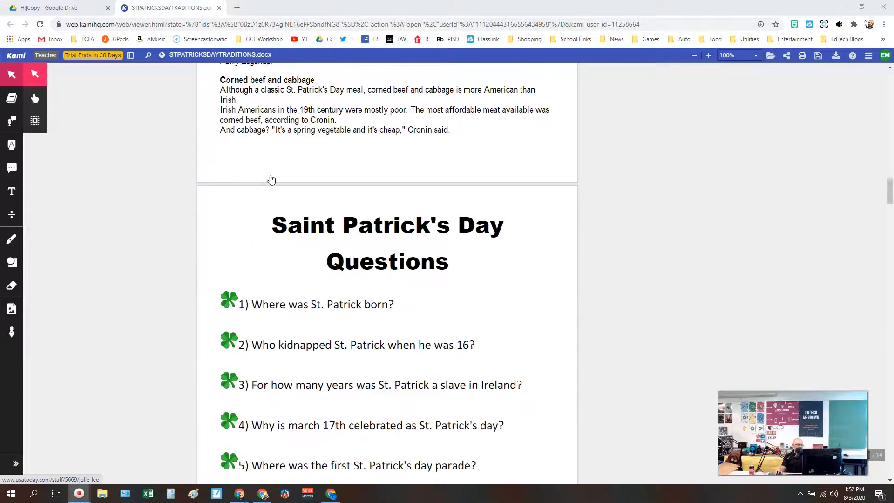
pyautogui.scroll(-3, 271, 179)
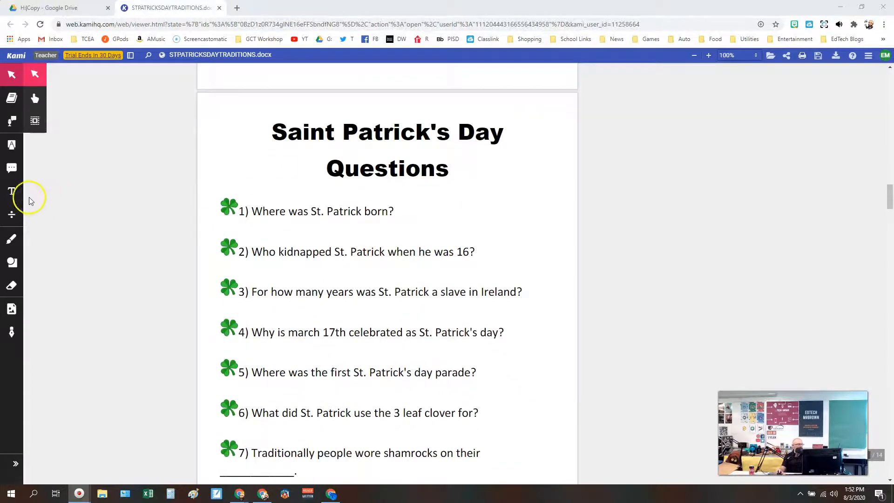
pyautogui.click(11, 192)
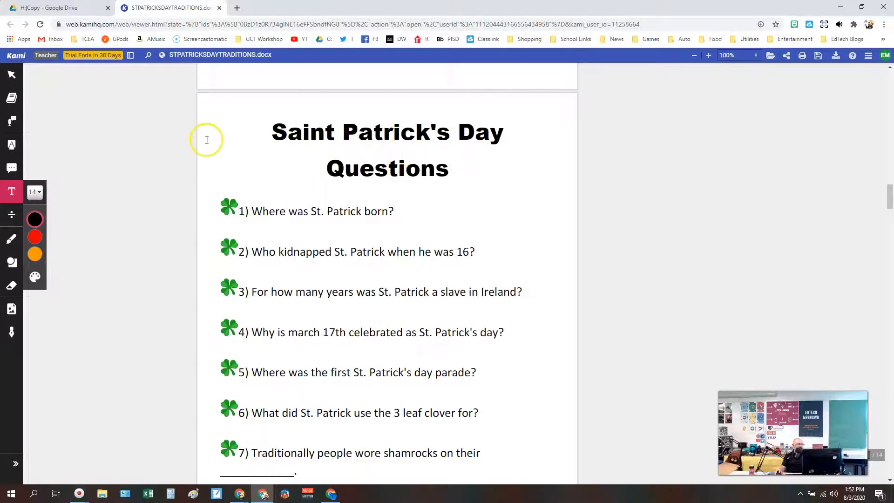
pyautogui.click(206, 99)
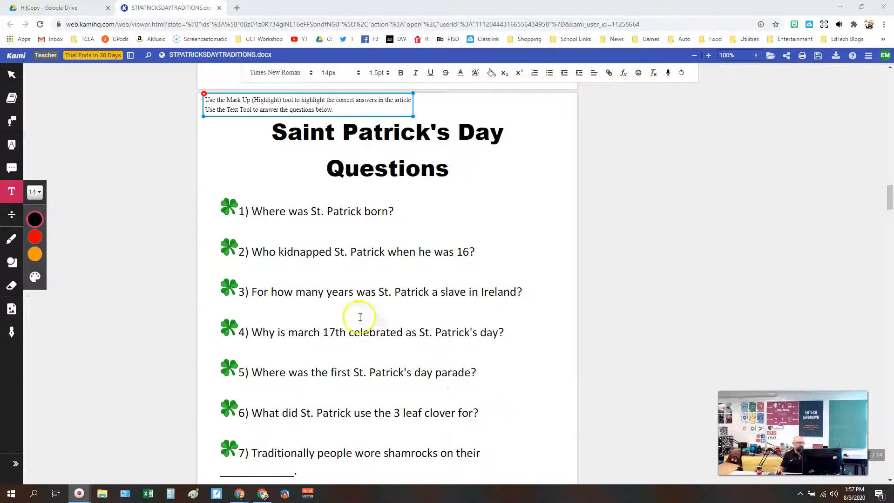
# Highlight "born in about 400 A.D. in Britain" in yellow in the article and switch the highlighter color to green.
pyautogui.scroll(7, 307, 281)
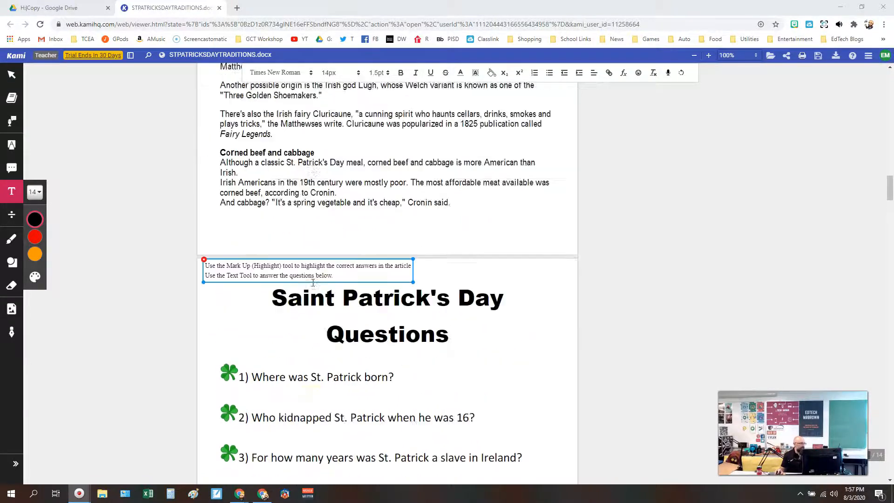
pyautogui.scroll(-6, 312, 282)
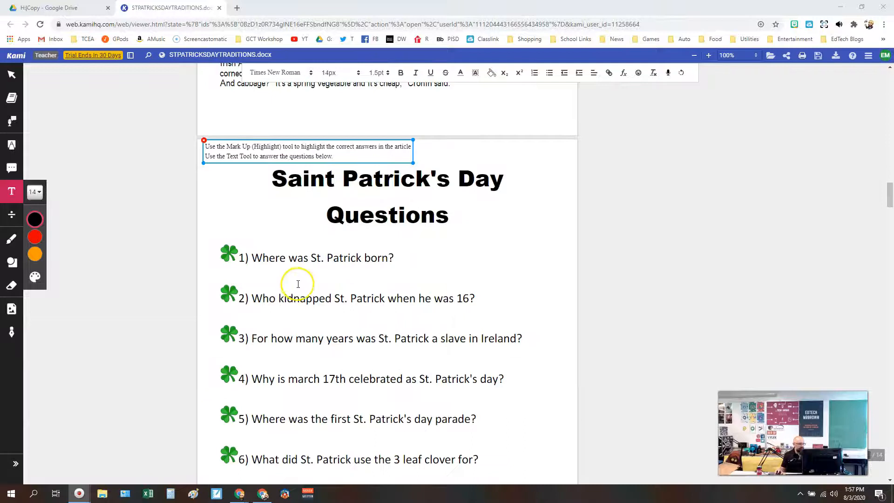
pyautogui.scroll(6, 300, 287)
pyautogui.scroll(20, 300, 287)
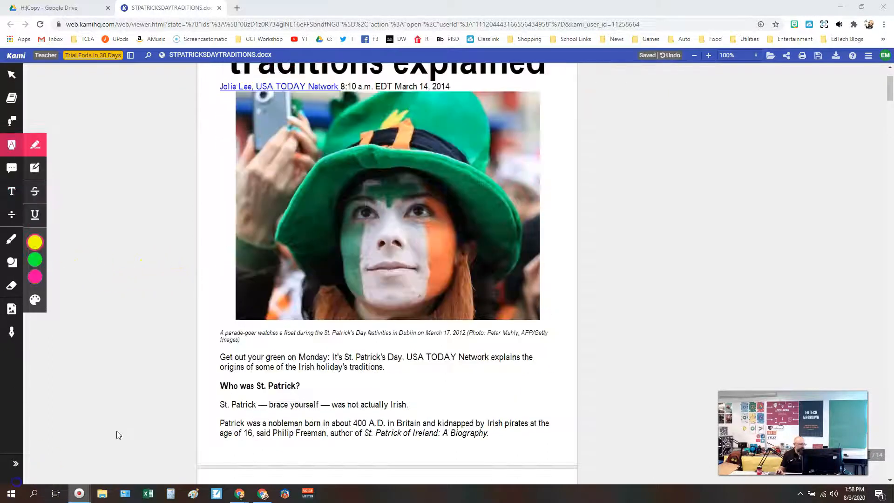
pyautogui.click(5, 143)
pyautogui.click(5, 144)
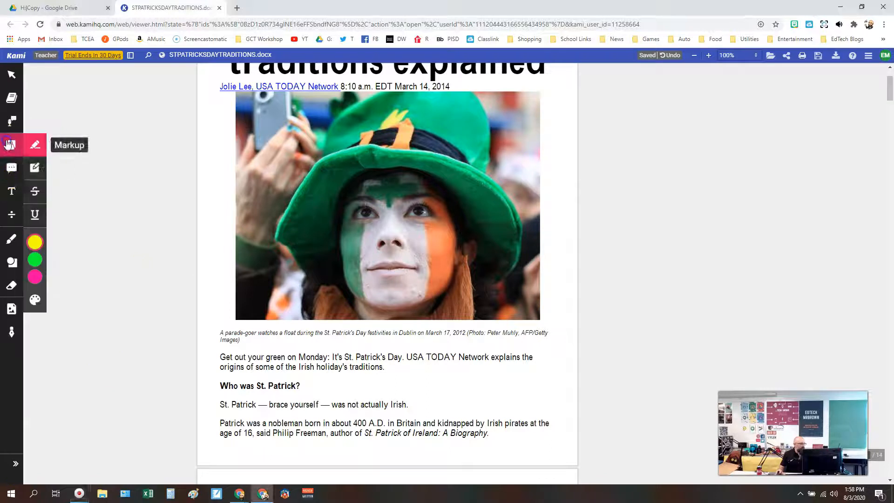
pyautogui.click(34, 147)
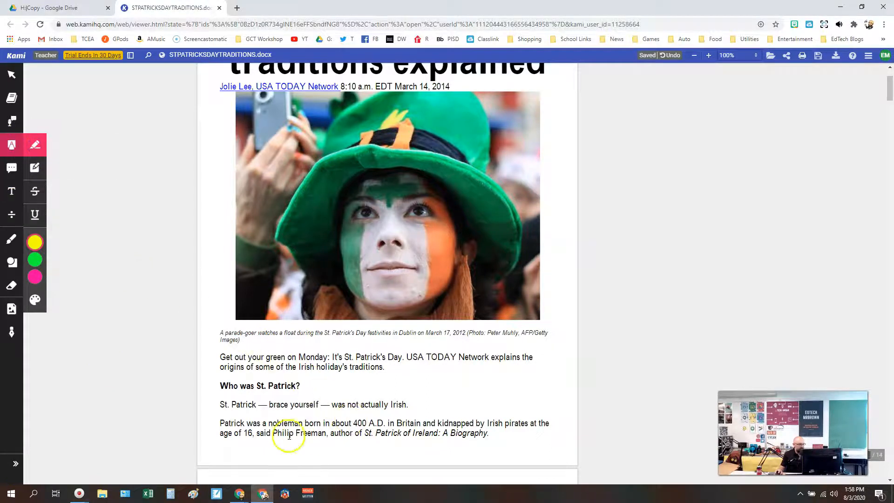
pyautogui.moveTo(316, 422)
pyautogui.mouseDown()
pyautogui.moveTo(344, 405)
pyautogui.moveTo(350, 422)
pyautogui.moveTo(420, 423)
pyautogui.mouseUp()
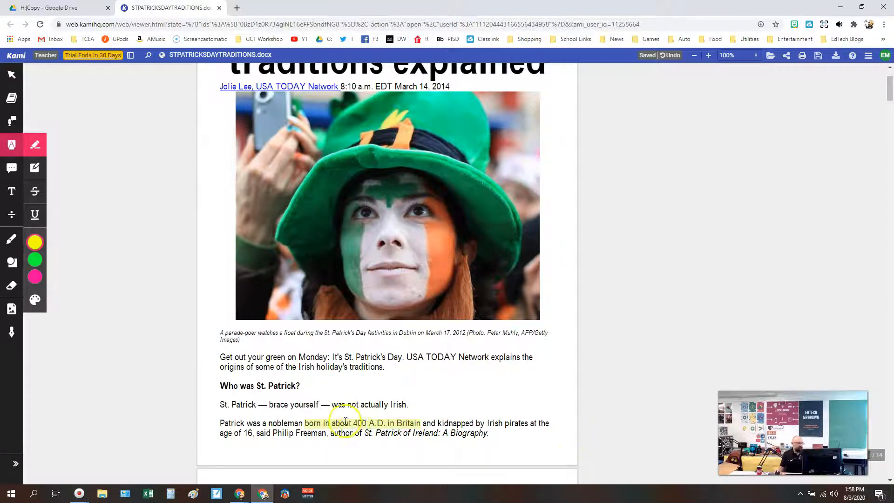
pyautogui.click(34, 262)
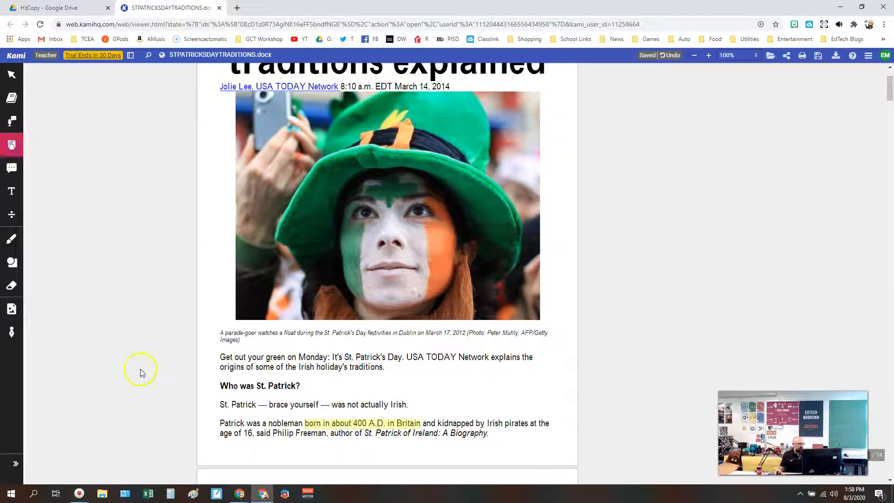
# Examine the rest of the St. Patrick's Day article and its question page to match the questions with passages.
pyautogui.scroll(-1, 294, 426)
pyautogui.scroll(-5, 294, 426)
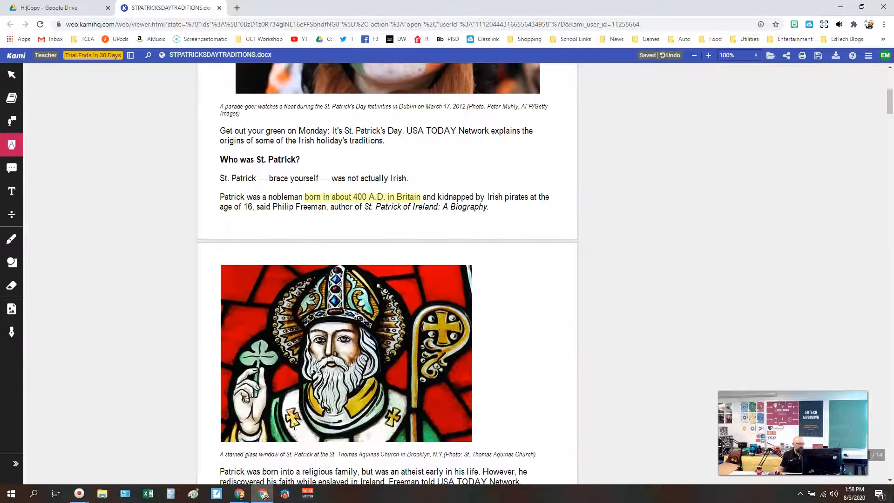
pyautogui.scroll(-20, 353, 361)
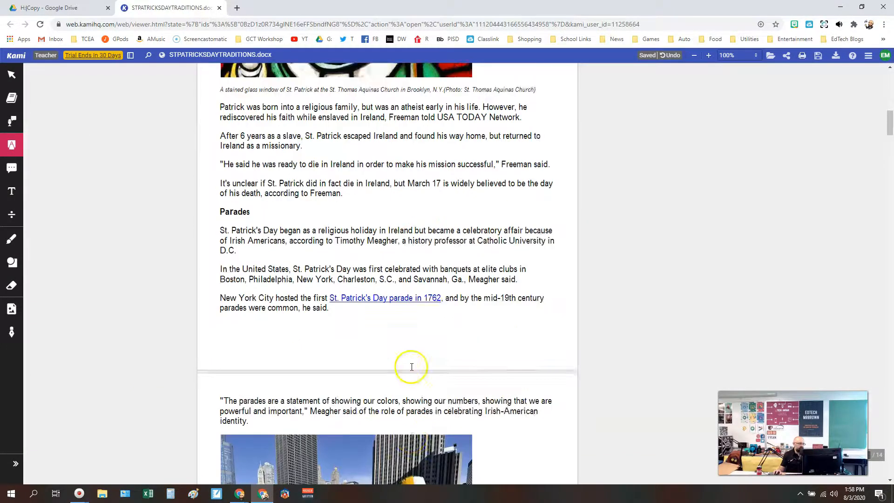
pyautogui.scroll(-15, 411, 368)
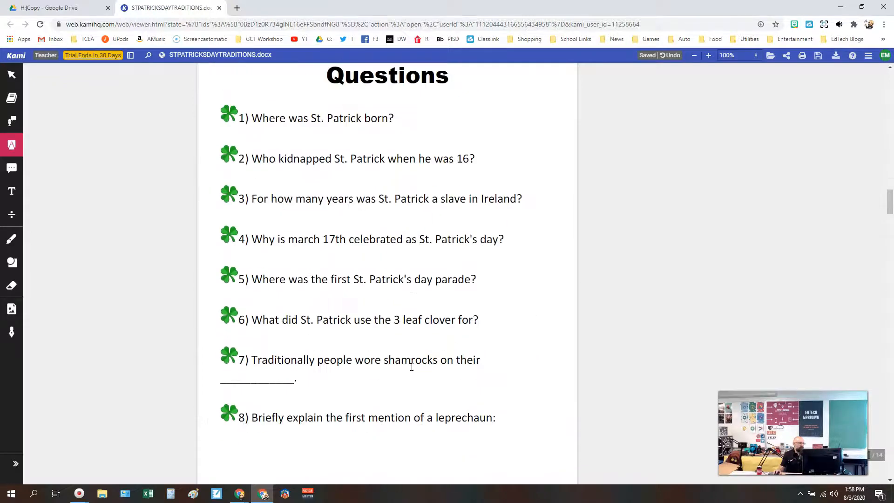
pyautogui.scroll(4, 398, 378)
pyautogui.scroll(20, 399, 378)
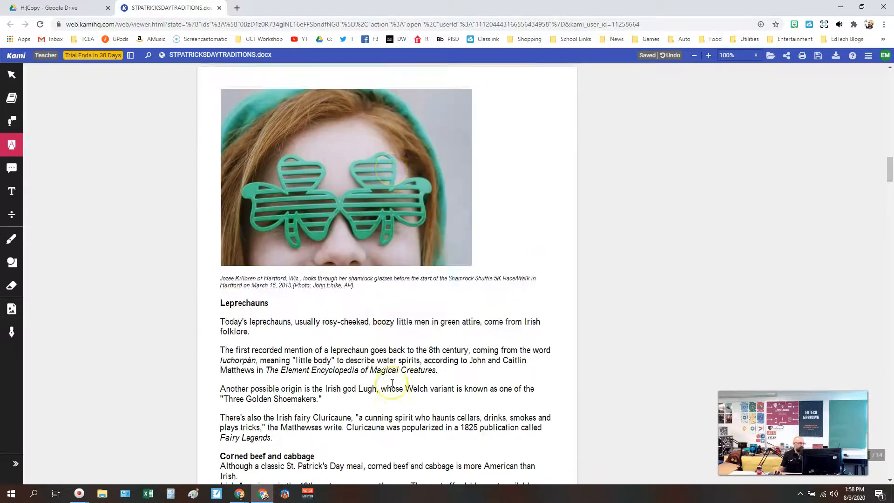
pyautogui.scroll(4, 391, 386)
pyautogui.scroll(-15, 392, 384)
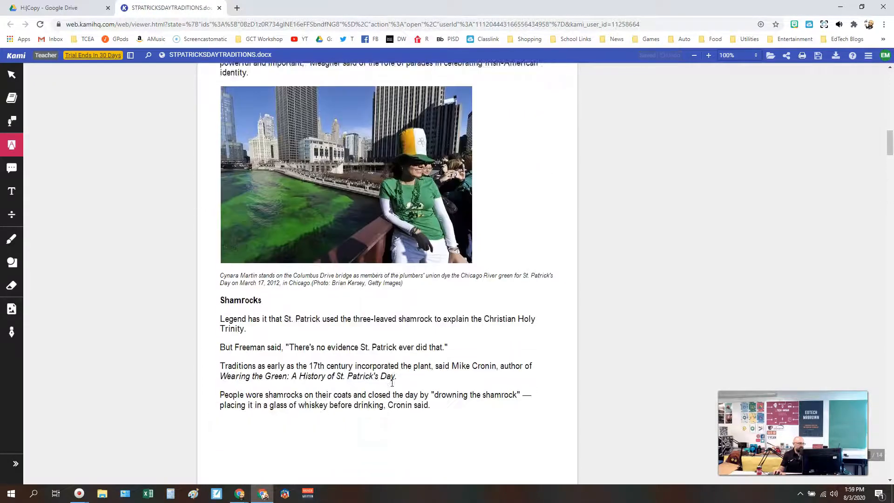
pyautogui.scroll(-2, 392, 383)
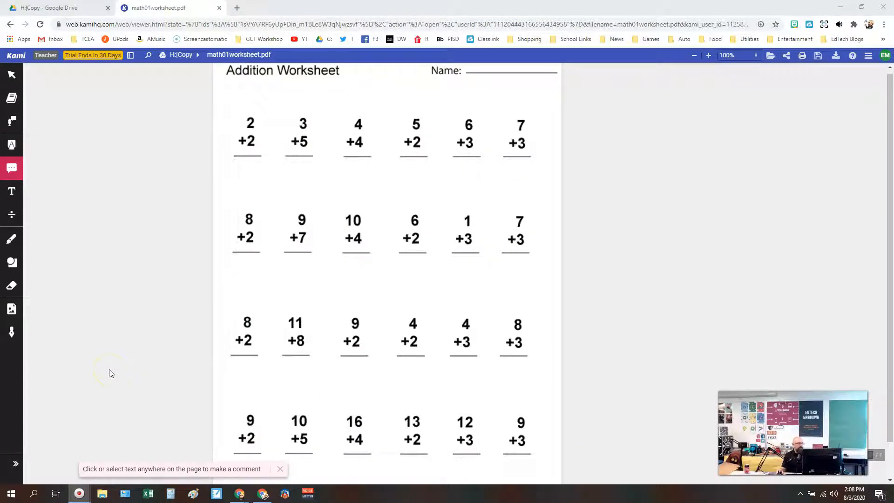
# Activate the Equation tool on the math01worksheet.pdf addition worksheet and open its math symbol palette.
pyautogui.click(68, 8)
pyautogui.click(154, 8)
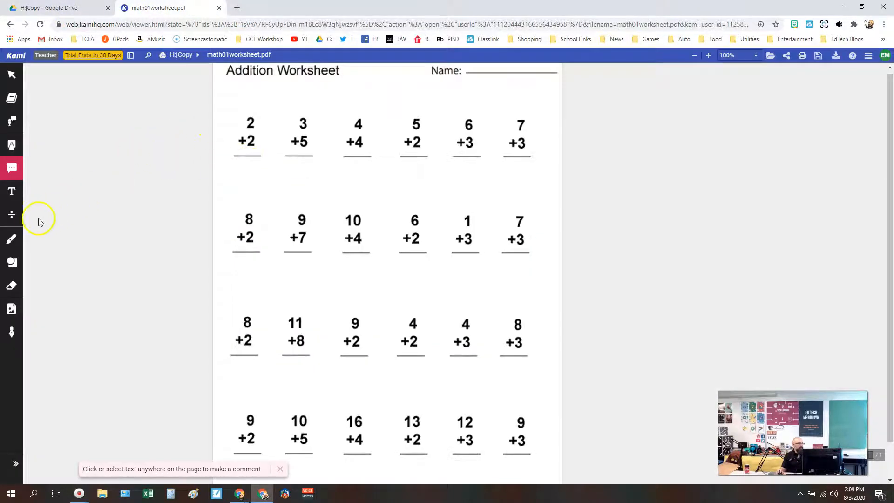
pyautogui.click(9, 211)
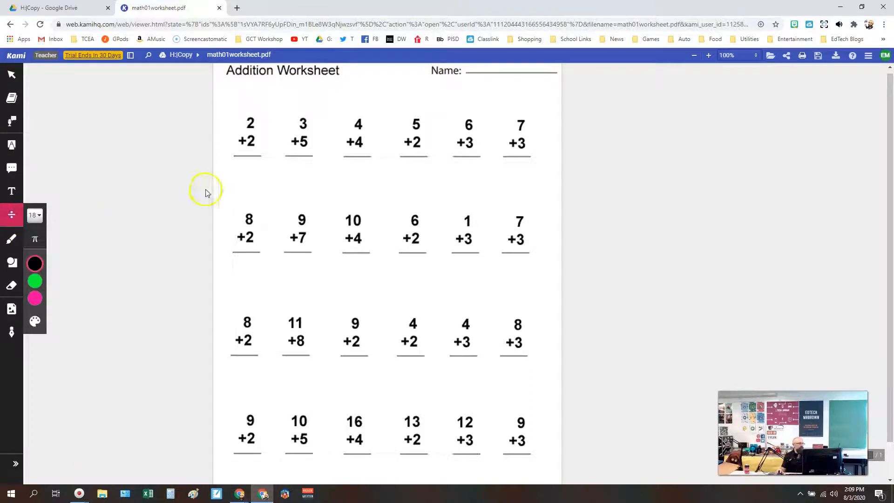
pyautogui.click(36, 239)
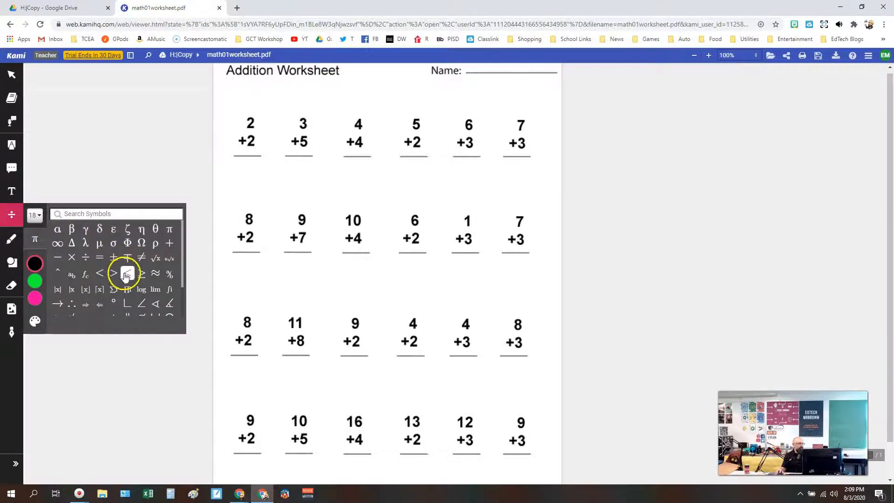
# Enter the equation answers 4, 8, 8 and 7 below the first four problems in the worksheet's top row.
pyautogui.scroll(-1, 126, 276)
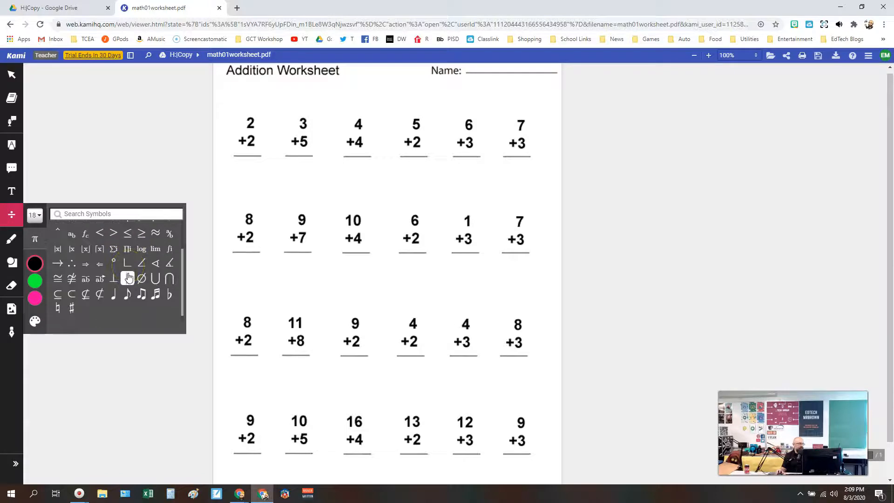
pyautogui.scroll(1, 128, 278)
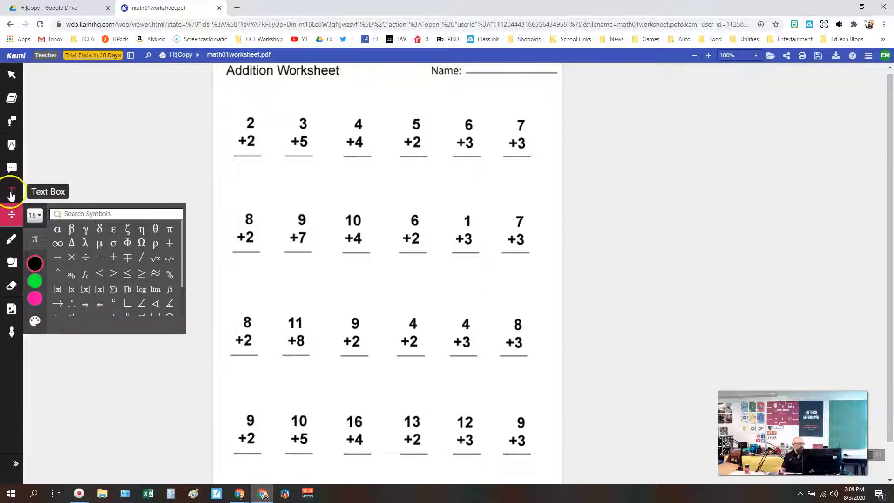
pyautogui.click(11, 214)
pyautogui.click(240, 166)
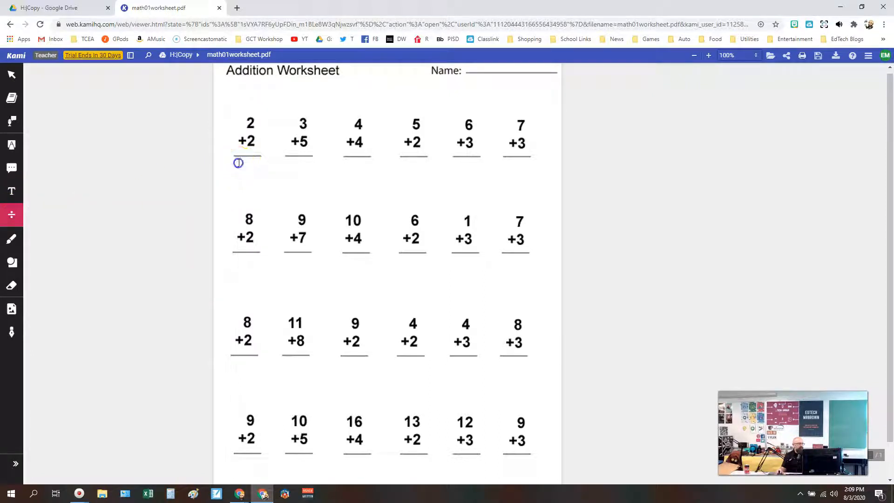
pyautogui.write('4')
pyautogui.click(300, 166)
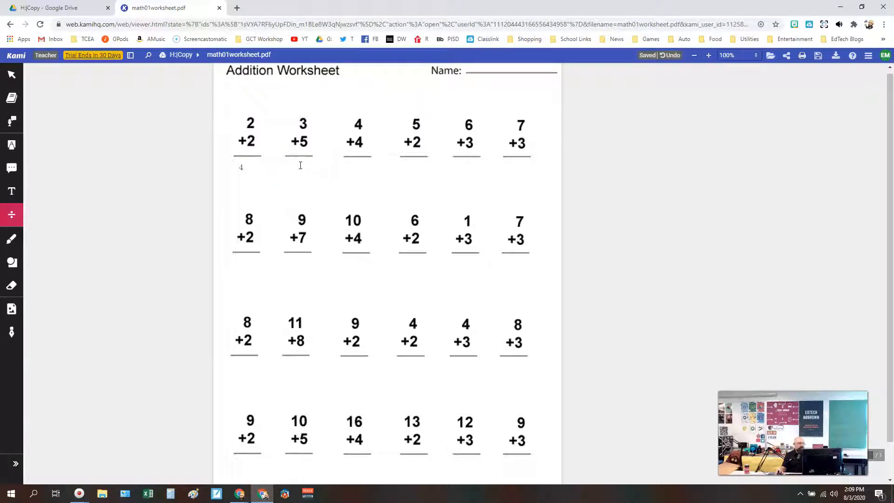
pyautogui.write('8')
pyautogui.click(353, 159)
pyautogui.click(356, 165)
pyautogui.write('8')
pyautogui.click(414, 176)
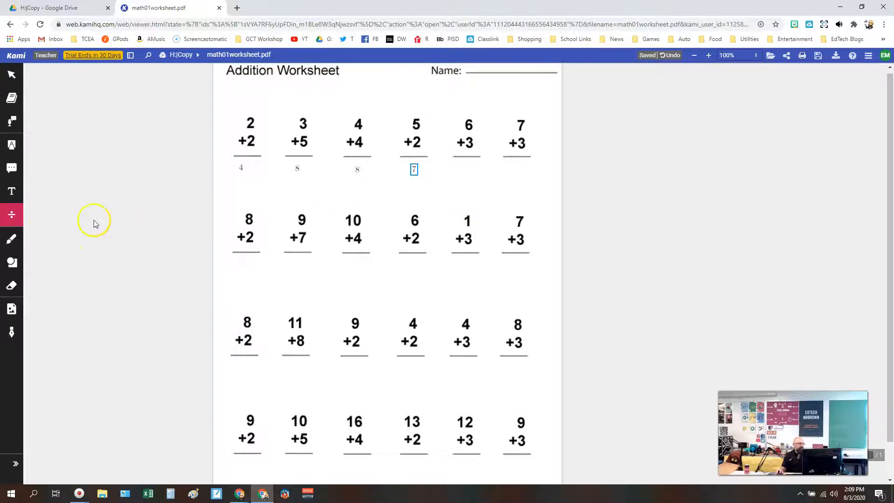
# Examine the Comment tool's text, voice, video and screen recording options, plus the Drawing and Text Box tools.
pyautogui.click(12, 214)
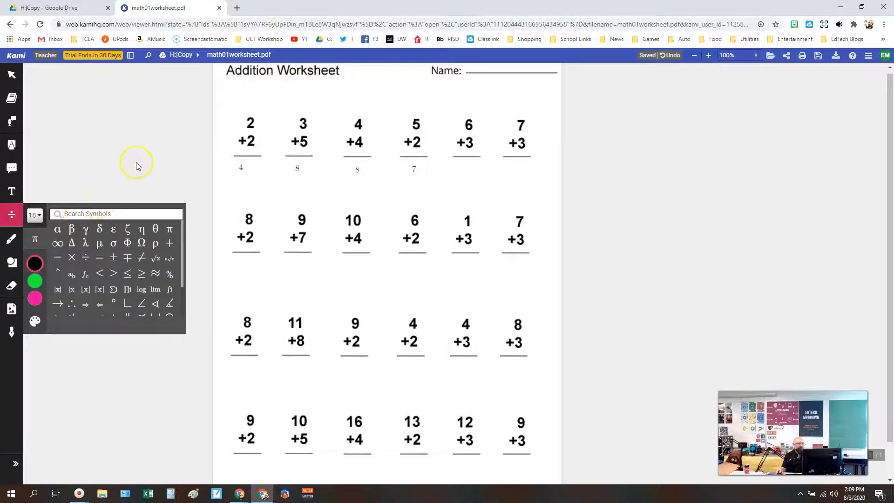
pyautogui.click(9, 172)
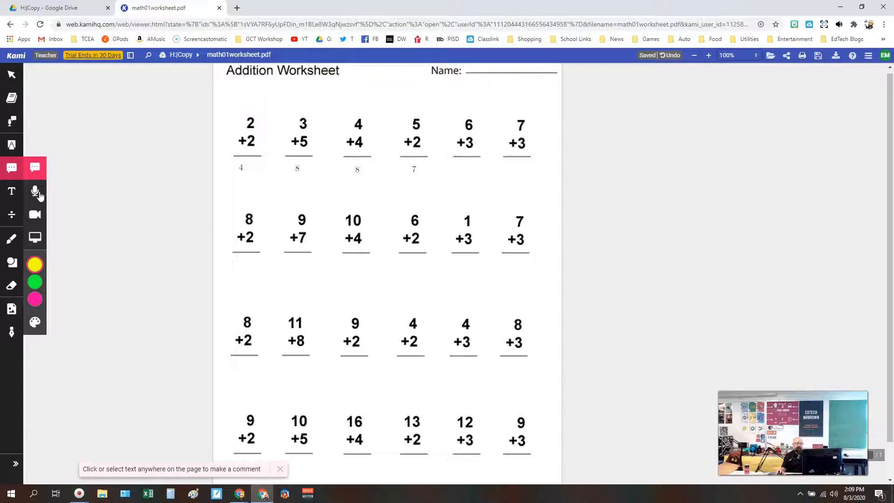
pyautogui.click(36, 214)
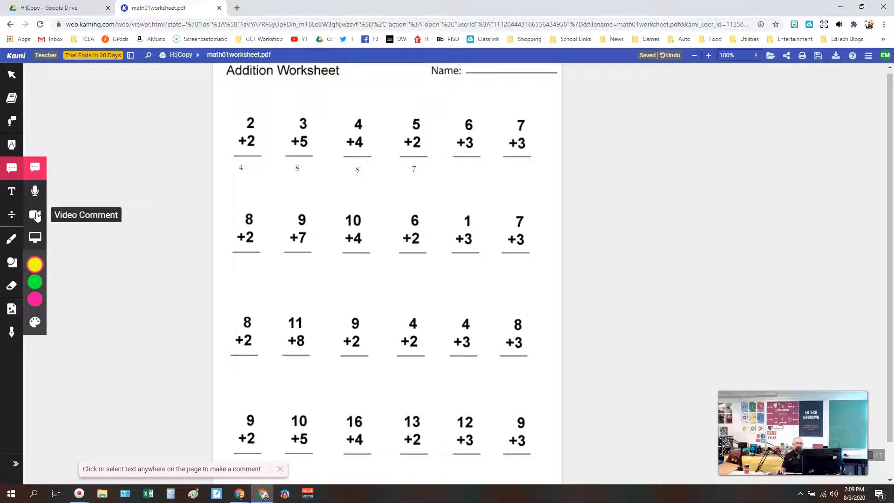
pyautogui.click(32, 238)
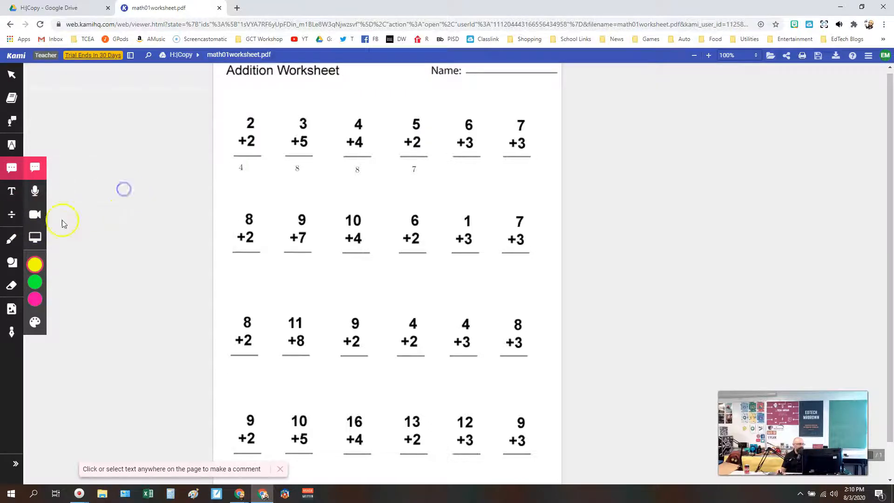
pyautogui.click(11, 238)
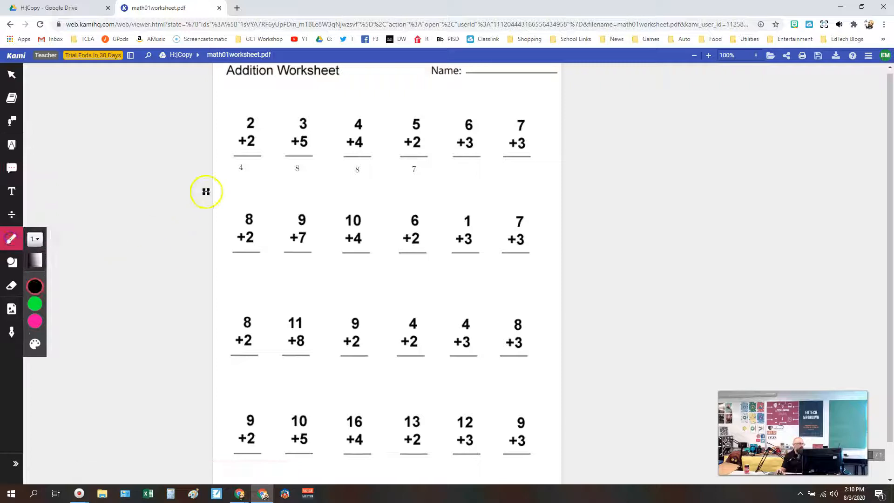
pyautogui.click(15, 194)
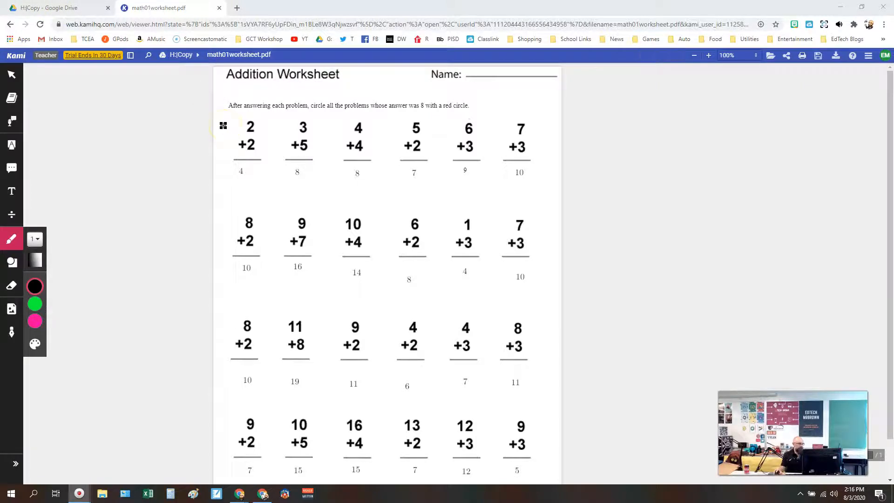
# Set the Drawing tool to a stroke thickness of 6 and the color red.
pyautogui.click(11, 251)
pyautogui.click(11, 250)
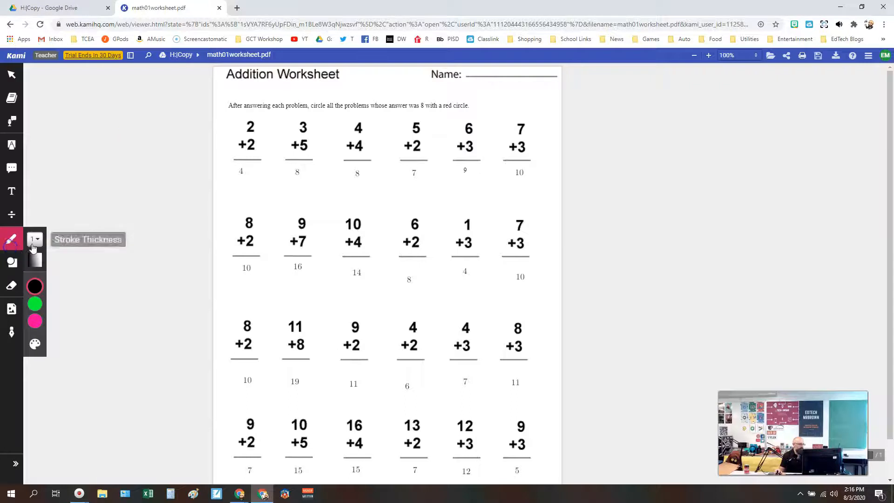
pyautogui.click(37, 245)
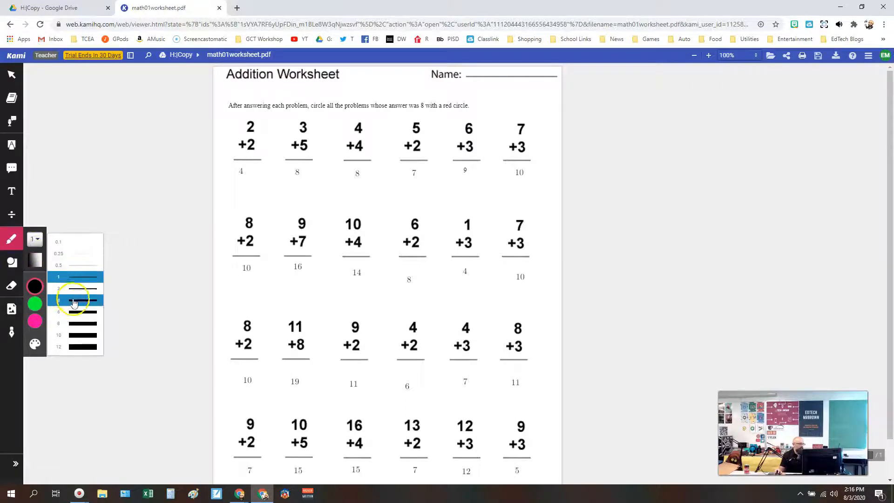
pyautogui.click(77, 311)
pyautogui.click(31, 319)
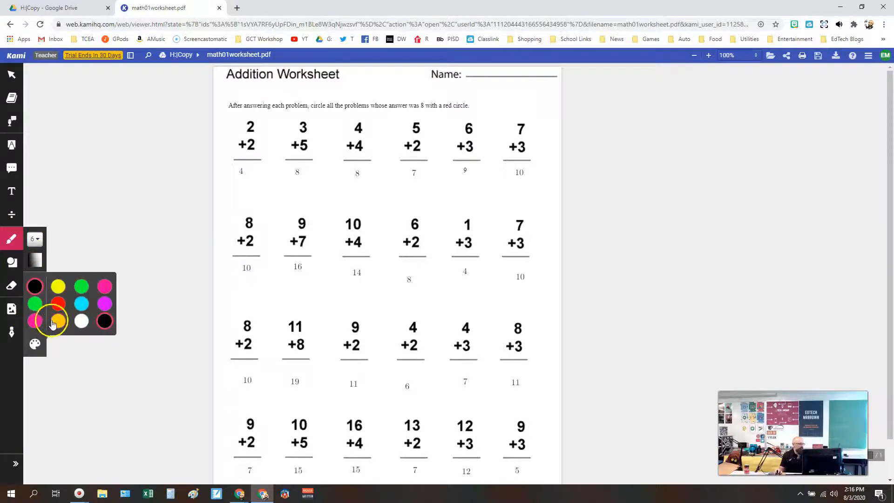
pyautogui.click(59, 303)
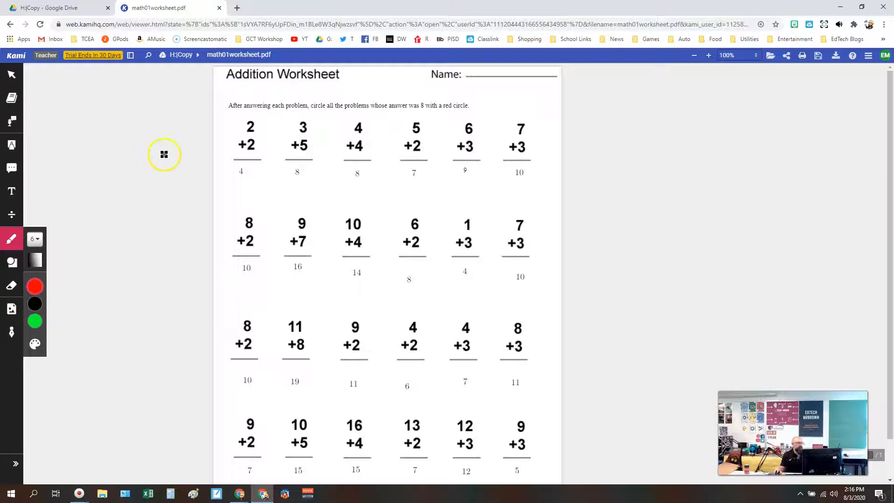
# Circle the problems 3+5, 4+4 and 6+2 freehand in red and show the Google Drive save options.
pyautogui.moveTo(306, 112)
pyautogui.mouseDown()
pyautogui.moveTo(290, 123)
pyautogui.moveTo(315, 177)
pyautogui.moveTo(307, 111)
pyautogui.mouseUp()
pyautogui.moveTo(368, 119)
pyautogui.mouseDown()
pyautogui.moveTo(350, 120)
pyautogui.moveTo(341, 144)
pyautogui.moveTo(372, 175)
pyautogui.moveTo(358, 104)
pyautogui.mouseUp()
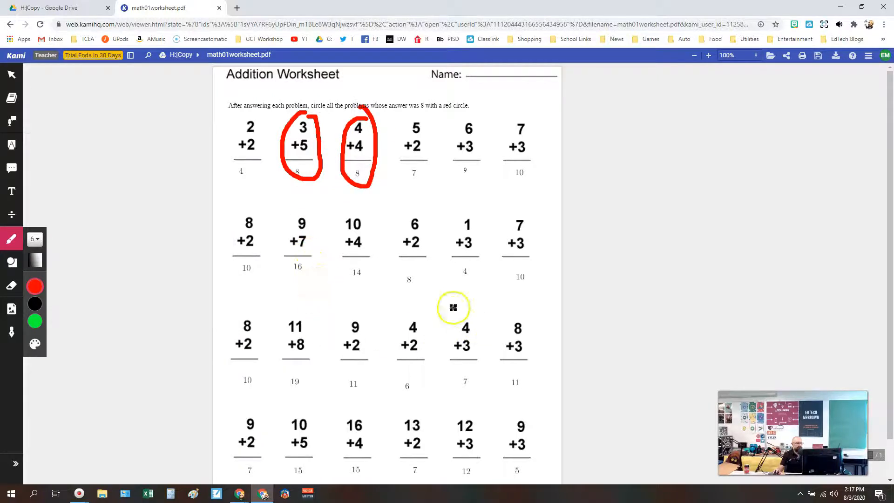
pyautogui.moveTo(424, 222)
pyautogui.mouseDown()
pyautogui.moveTo(399, 217)
pyautogui.moveTo(410, 285)
pyautogui.moveTo(425, 225)
pyautogui.mouseUp()
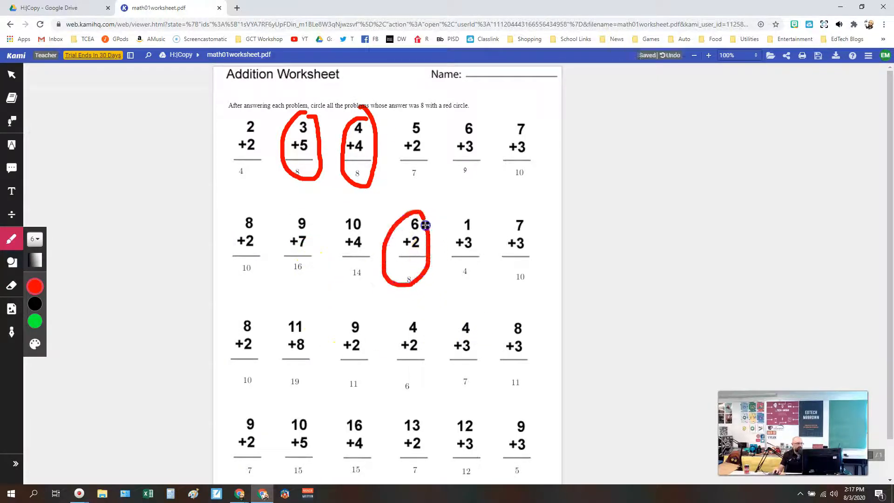
pyautogui.scroll(-1, 415, 234)
pyautogui.scroll(1, 415, 234)
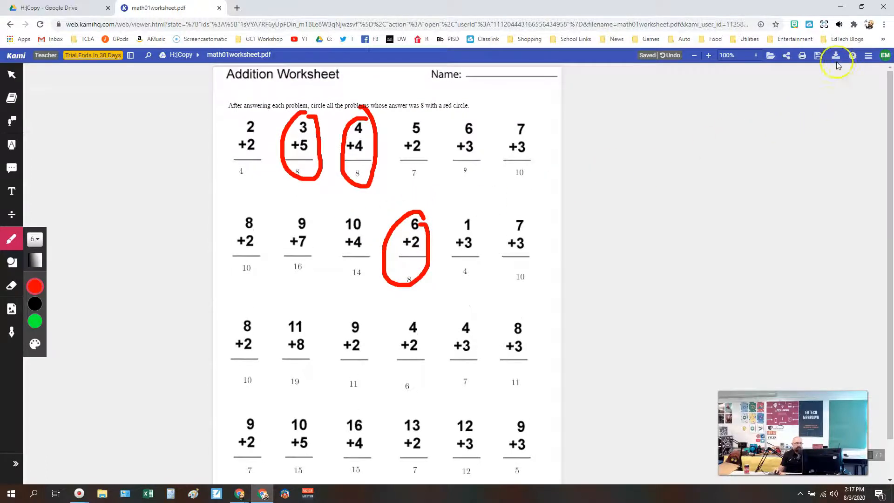
pyautogui.click(818, 56)
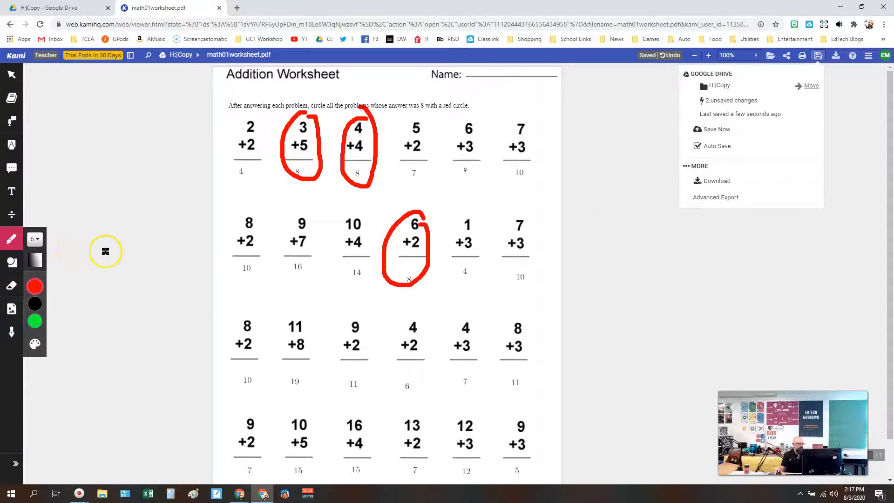
# Draw thin red ellipses around the second-row problems 8+2, 9+7 and 7+3 with the Shapes tool.
pyautogui.click(12, 262)
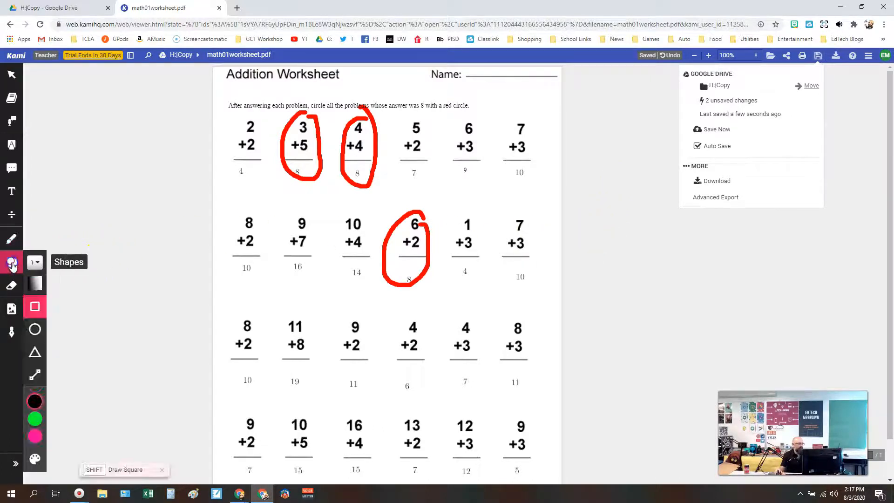
pyautogui.click(33, 330)
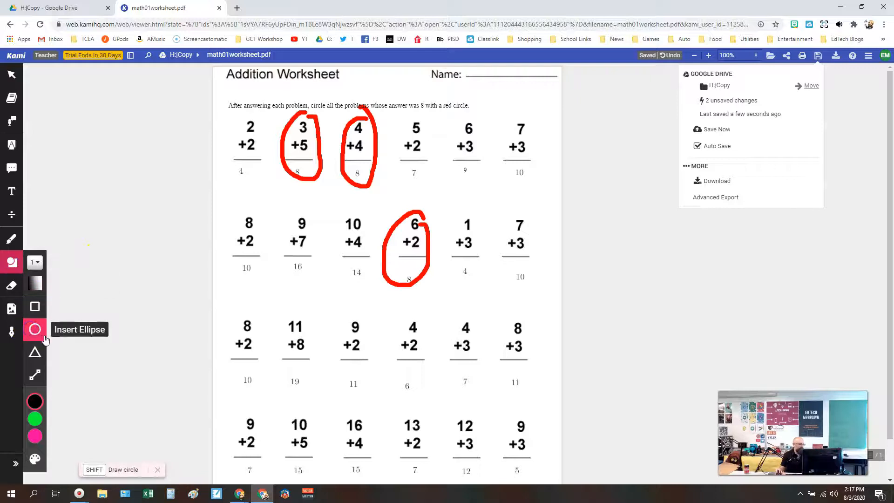
pyautogui.moveTo(41, 404)
pyautogui.click(61, 420)
pyautogui.moveTo(226, 201); pyautogui.dragTo(269, 282)
pyautogui.moveTo(291, 205); pyautogui.dragTo(321, 279)
pyautogui.moveTo(506, 207); pyautogui.dragTo(551, 289)
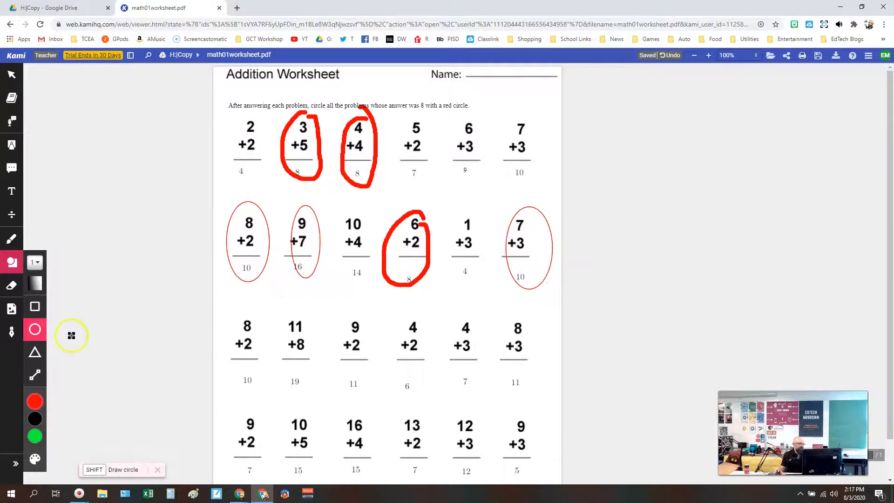
pyautogui.click(35, 458)
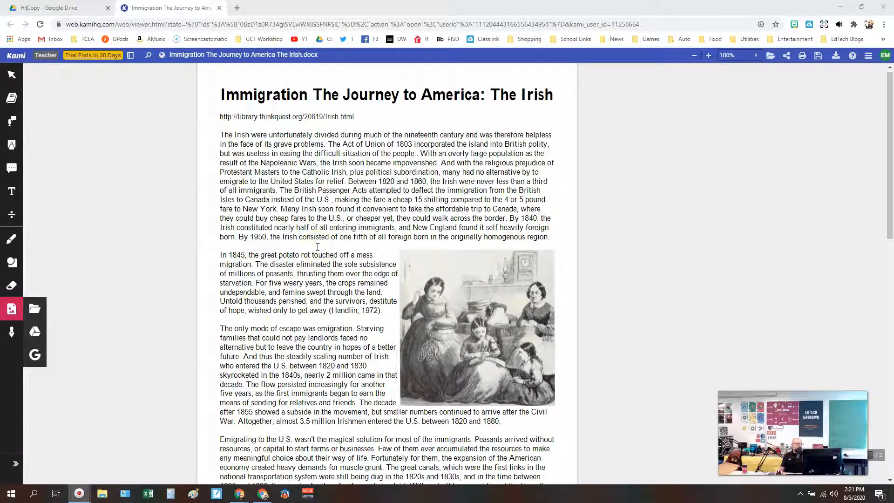
# Look up "Immigration", "nineteenth" and "United" in the Irish immigration article with the Dictionary tool.
pyautogui.click(12, 97)
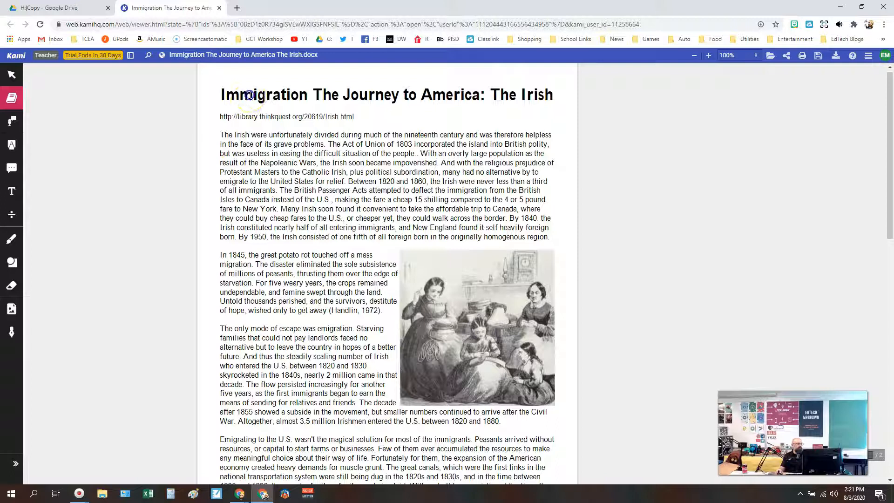
pyautogui.click(250, 96)
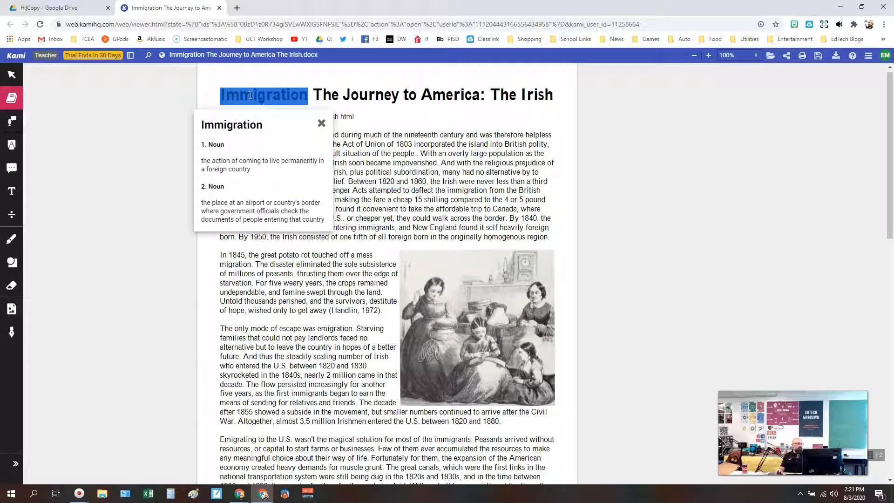
pyautogui.click(408, 135)
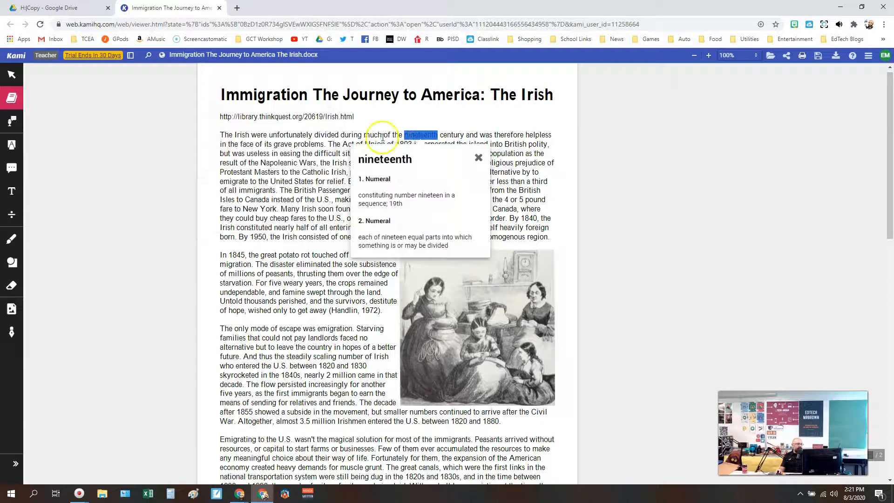
pyautogui.click(96, 184)
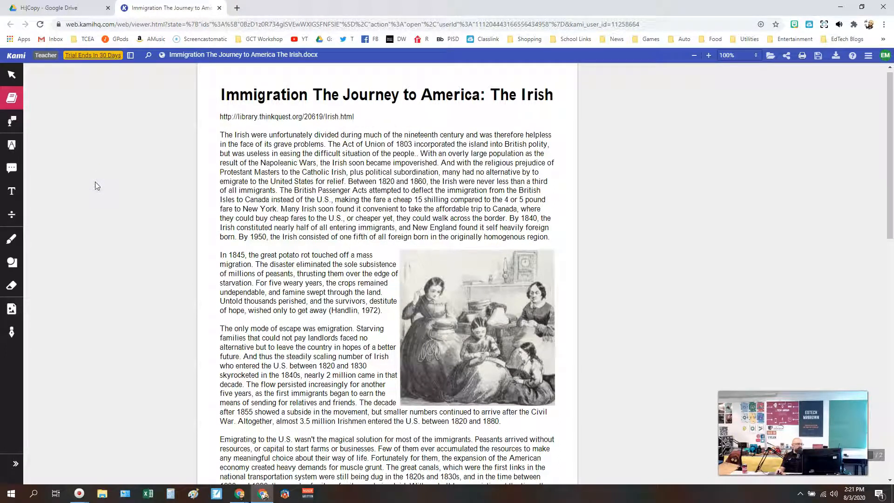
pyautogui.click(278, 182)
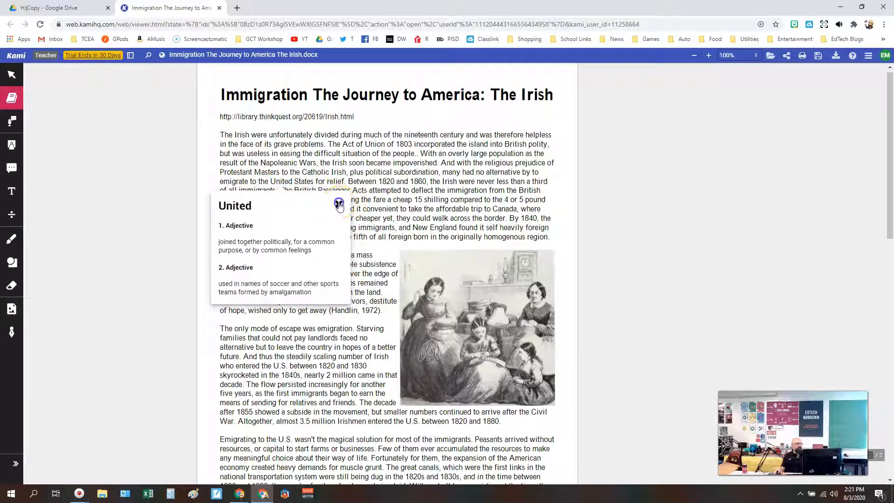
pyautogui.click(339, 204)
pyautogui.doubleClick(228, 94)
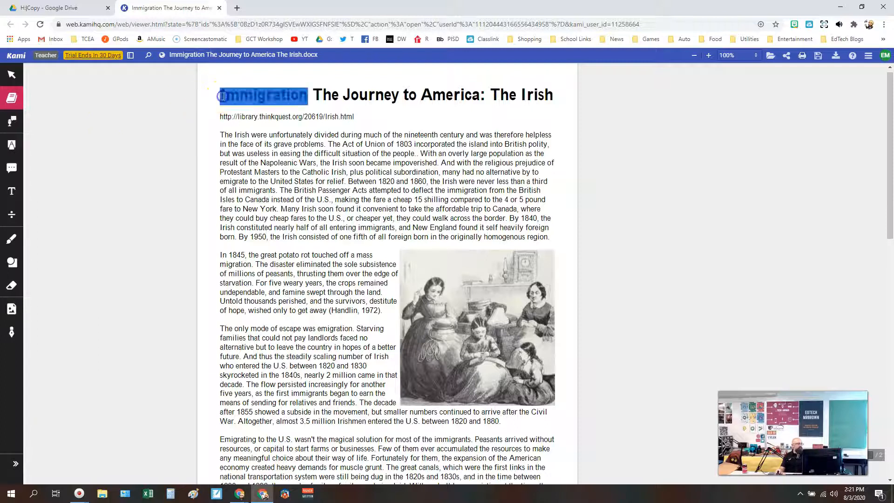
# Read "The Irish were unfortunately divided during" aloud with Text To Speech, then stop the playback.
pyautogui.click(12, 127)
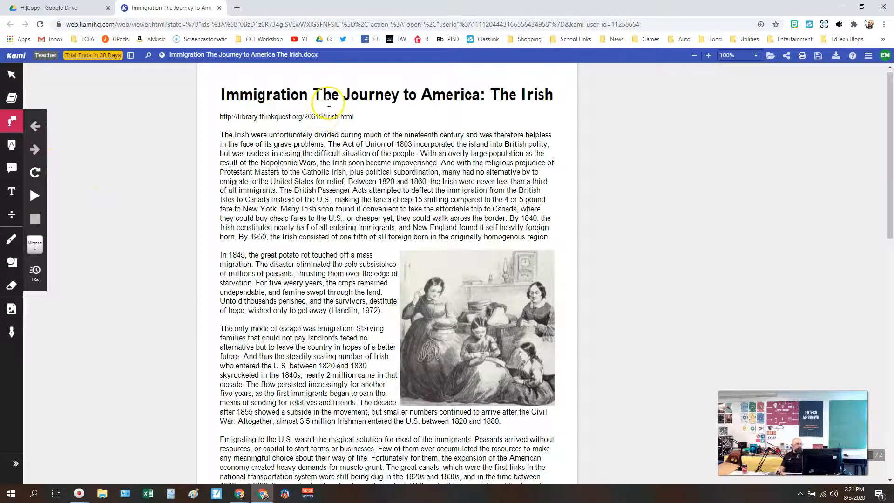
pyautogui.moveTo(222, 133); pyautogui.dragTo(362, 135)
pyautogui.click(35, 197)
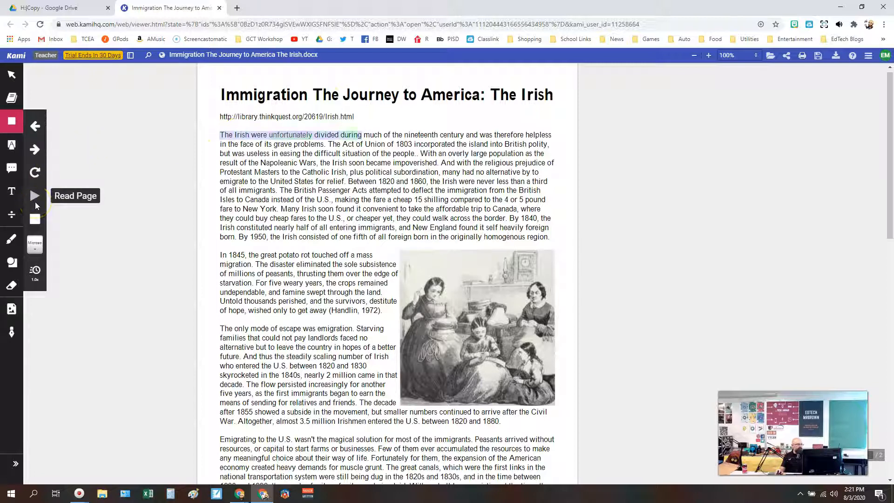
pyautogui.click(35, 222)
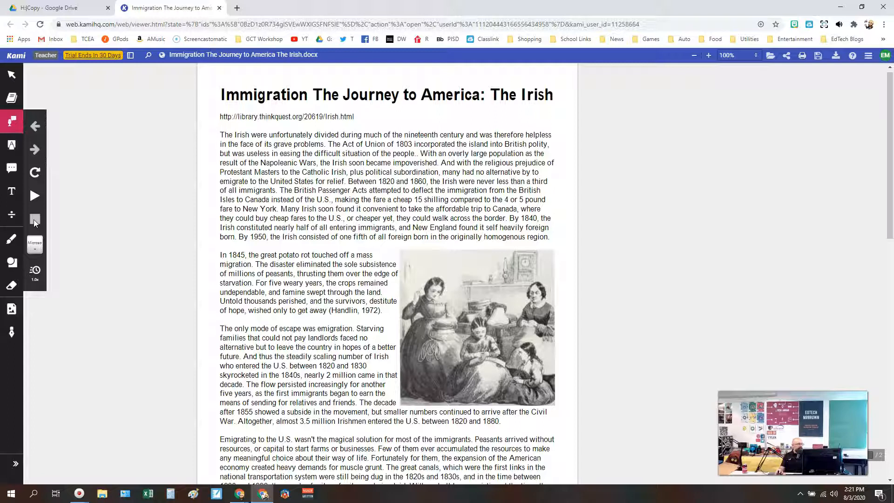
# Examine the Eraser and the Insert Image tool's sources: My Computer, Google Drive and Google Search.
pyautogui.click(11, 291)
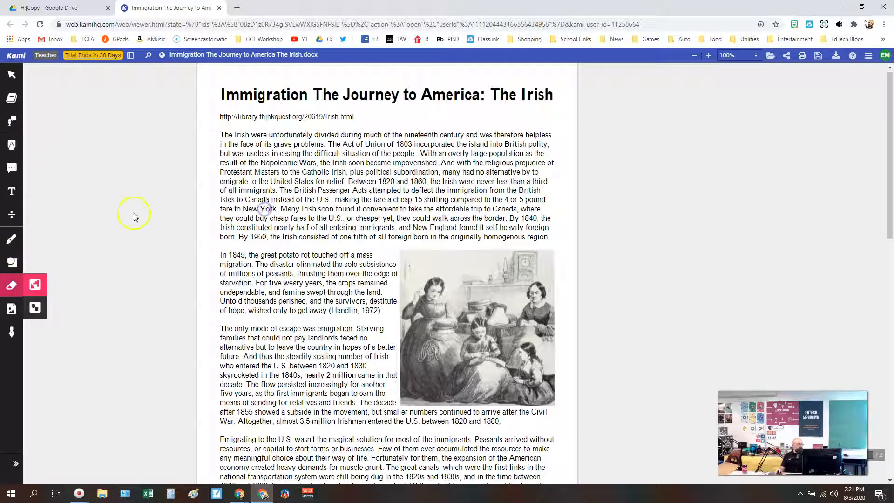
pyautogui.click(12, 315)
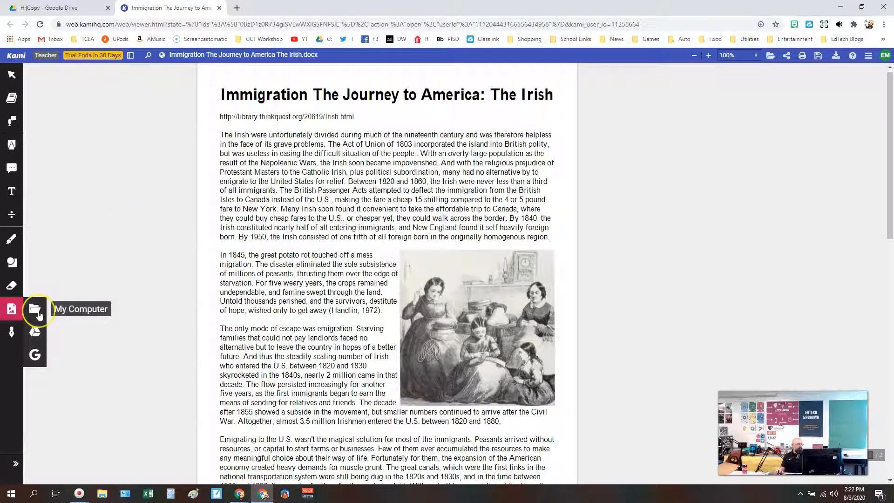
pyautogui.click(39, 342)
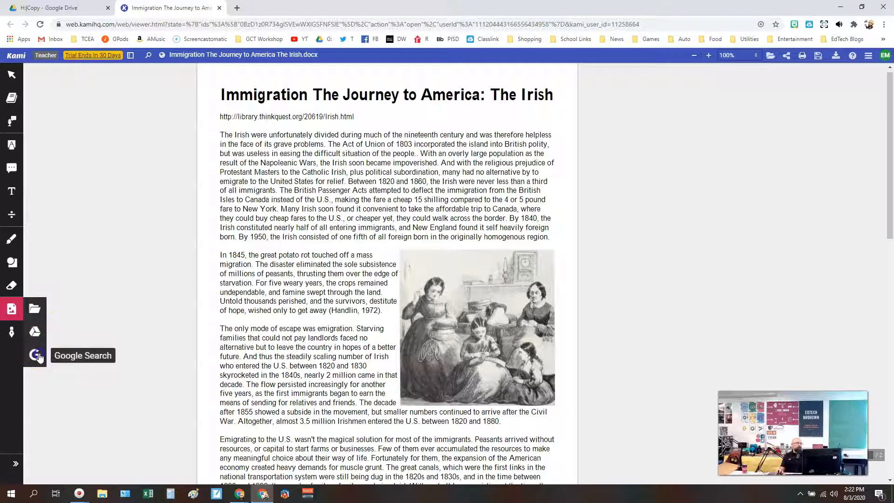
# Insert a photo of three potatoes from a Google image search for "potato" over the first page's illustration, authorizing with the teacher's Google account.
pyautogui.click(40, 354)
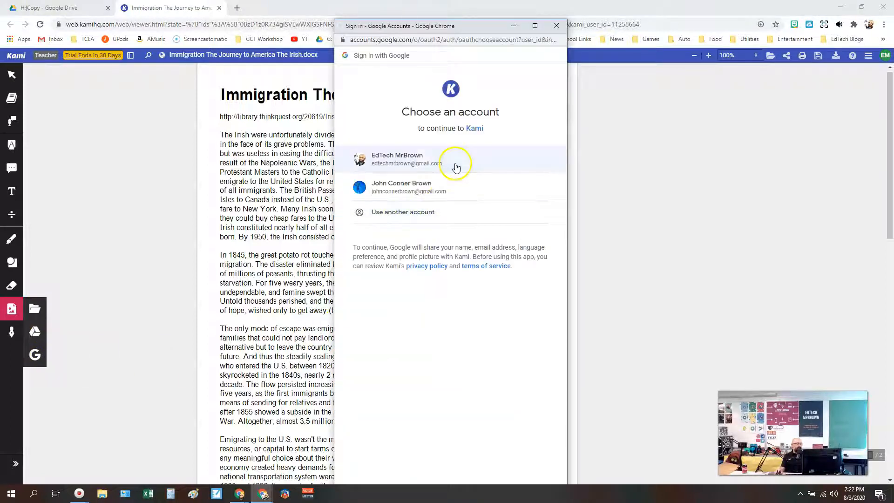
pyautogui.click(423, 156)
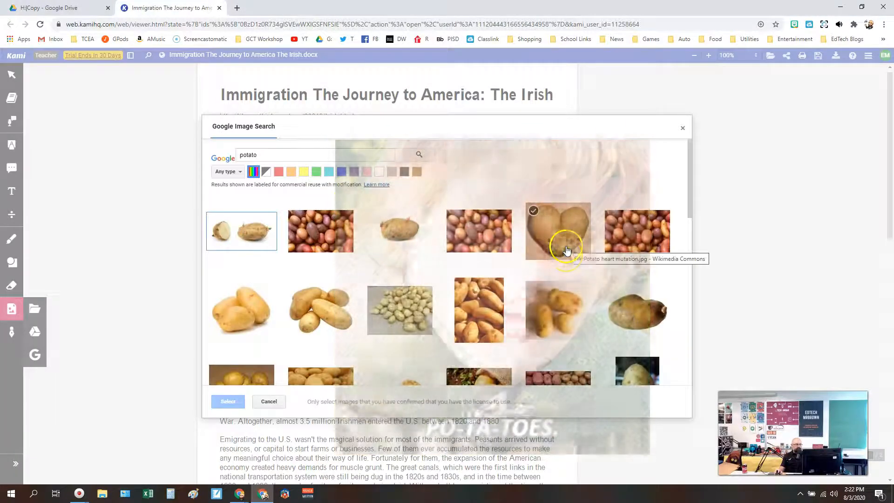
pyautogui.click(558, 298)
pyautogui.click(227, 400)
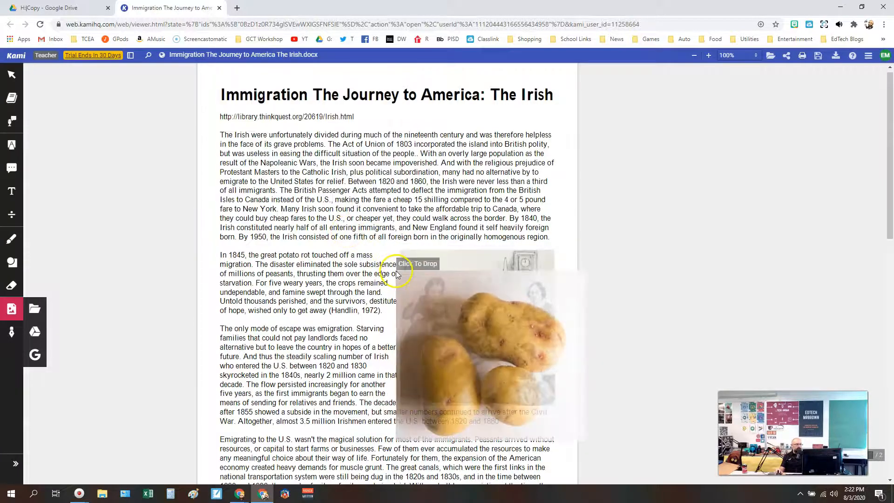
pyautogui.click(404, 258)
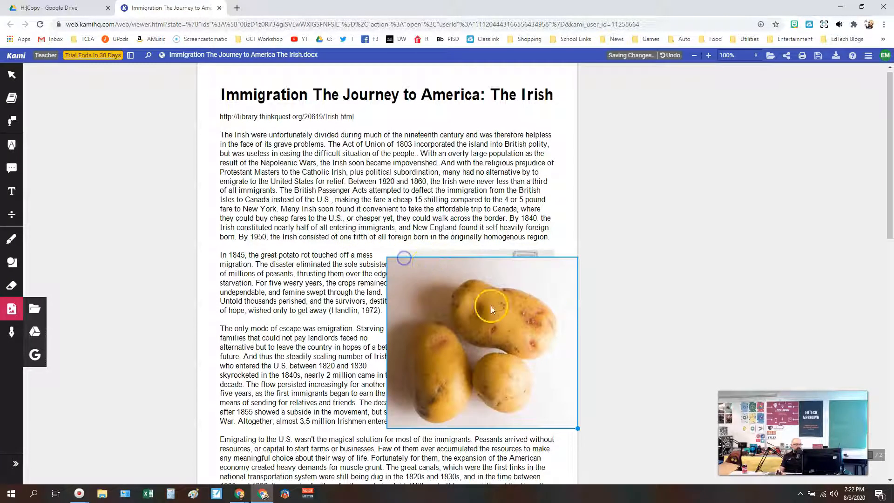
# Shrink the potato photo and move it to cover the illustration of the women beside the 1845 paragraph.
pyautogui.click(543, 410)
pyautogui.moveTo(576, 426); pyautogui.dragTo(536, 395)
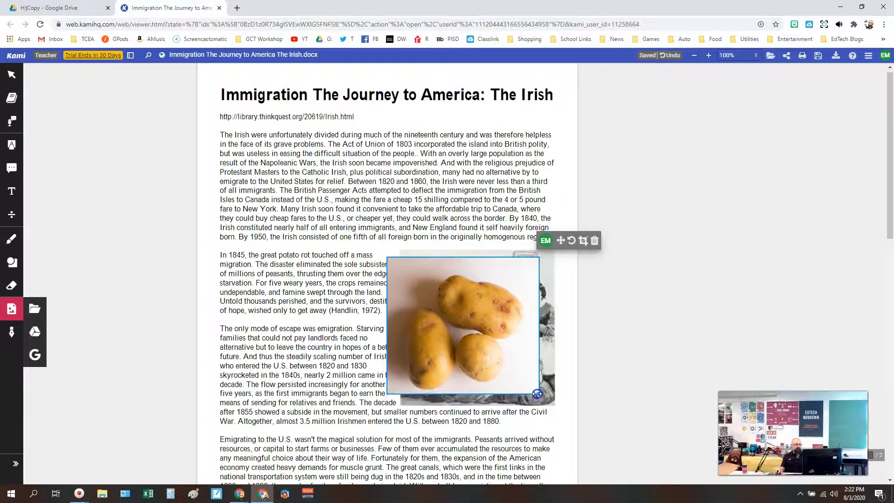
pyautogui.moveTo(482, 365); pyautogui.dragTo(486, 368)
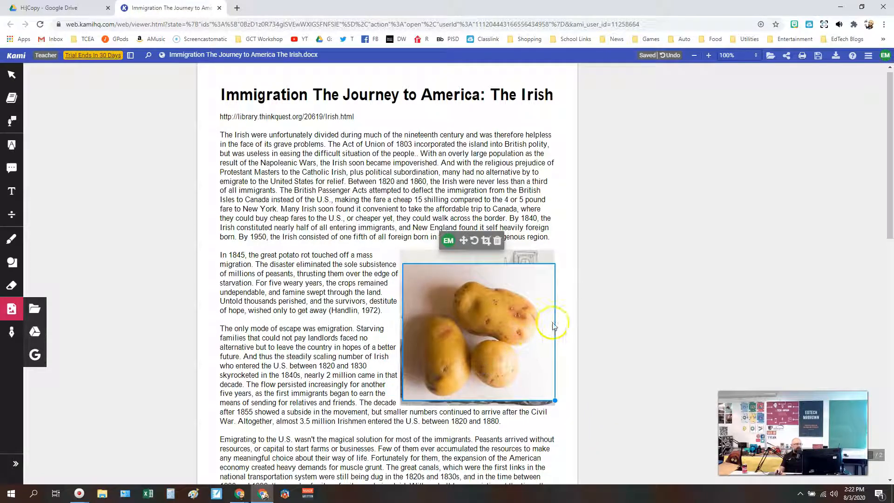
pyautogui.click(568, 308)
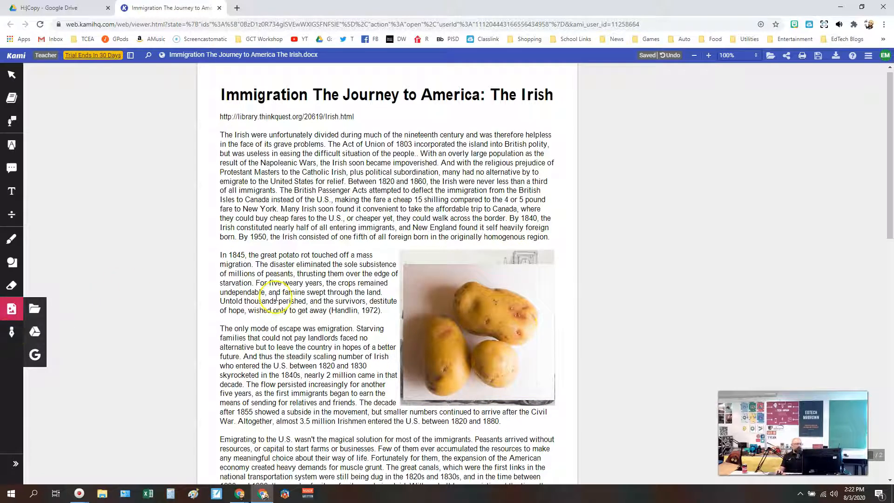
# Create a new hand-drawn signature with the Signature tool and save it.
pyautogui.scroll(-6, 275, 297)
pyautogui.scroll(-3, 276, 297)
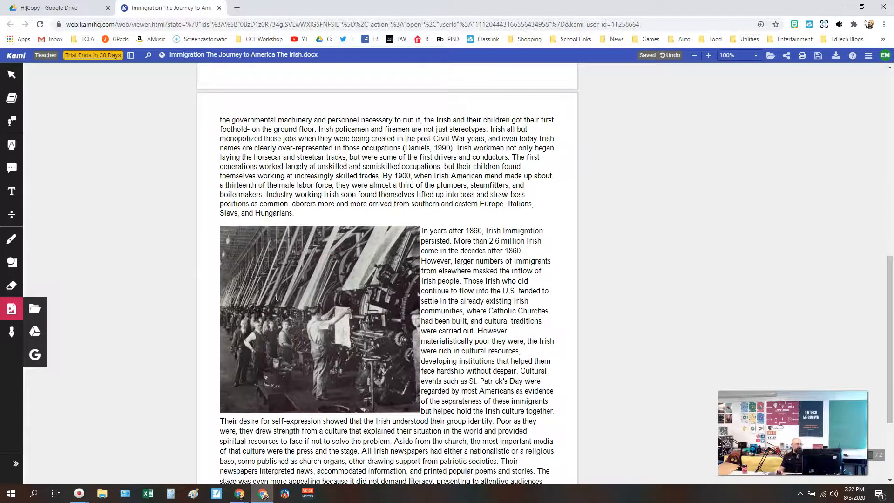
pyautogui.scroll(2, 256, 296)
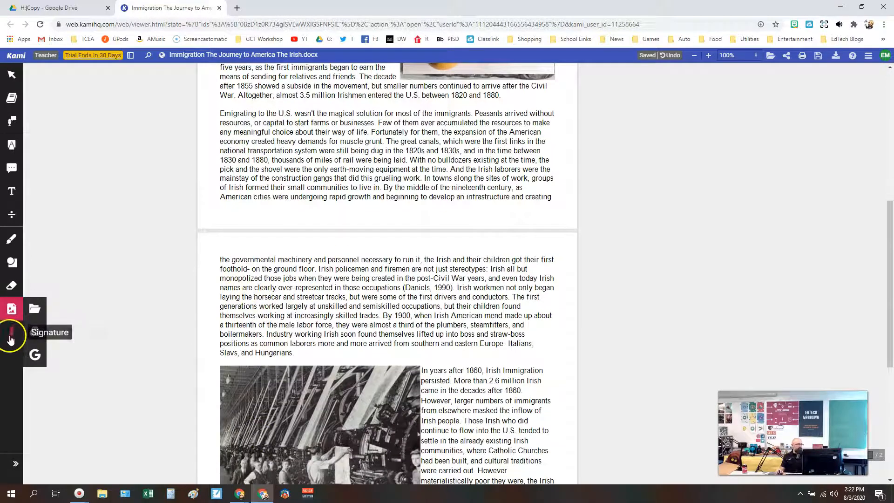
pyautogui.click(11, 333)
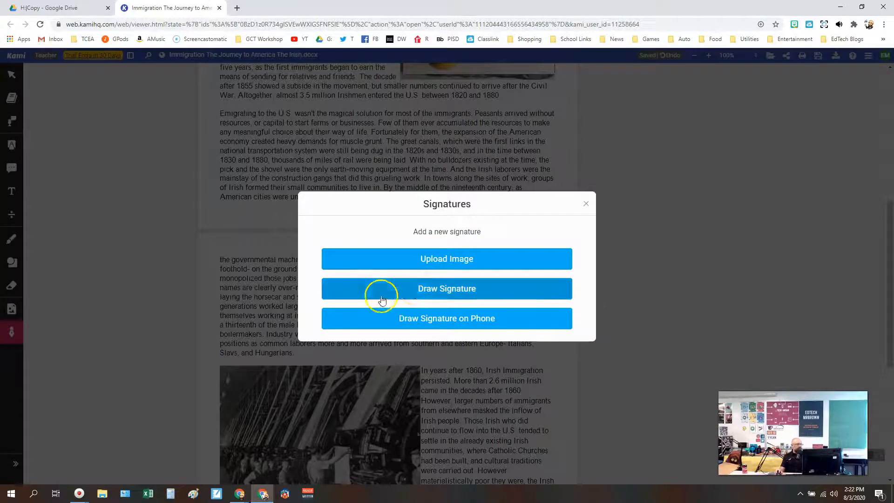
pyautogui.click(412, 294)
pyautogui.moveTo(353, 211)
pyautogui.mouseDown()
pyautogui.moveTo(340, 288)
pyautogui.moveTo(358, 240)
pyautogui.moveTo(366, 277)
pyautogui.moveTo(523, 266)
pyautogui.moveTo(516, 284)
pyautogui.mouseUp()
pyautogui.click(550, 366)
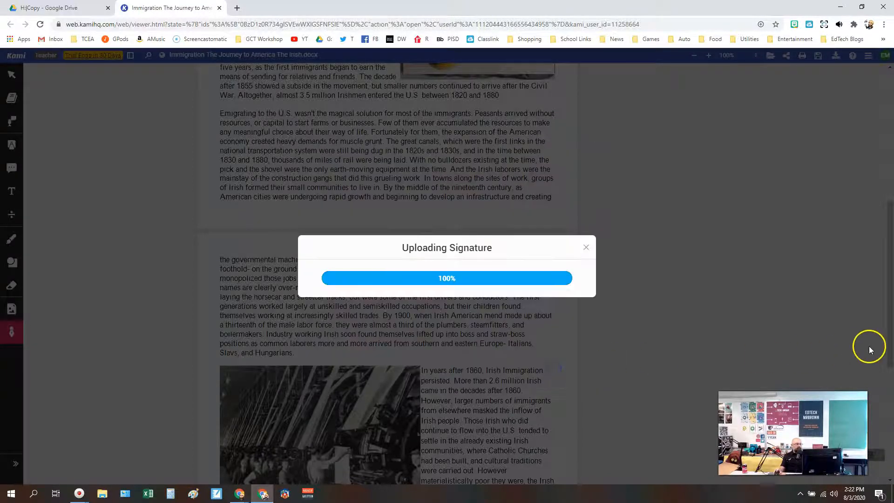
# Place the drawn signature on the first page and move it just below the article's title.
pyautogui.click(447, 378)
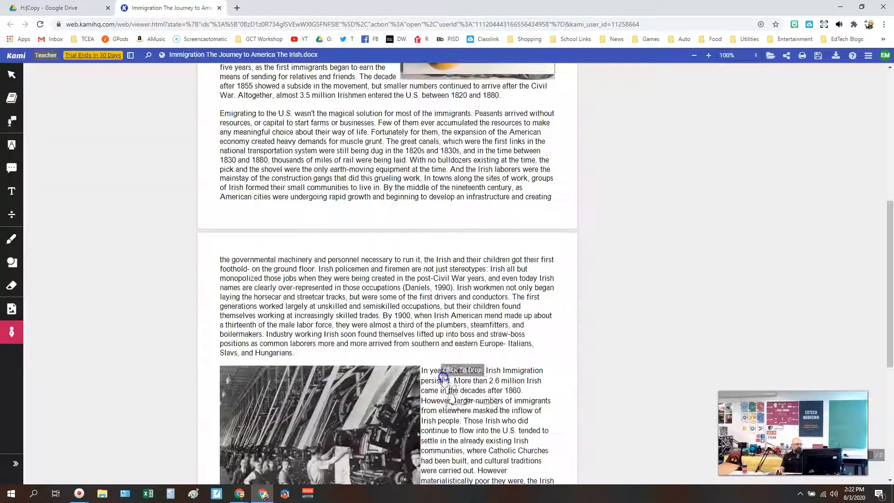
pyautogui.scroll(-5, 419, 289)
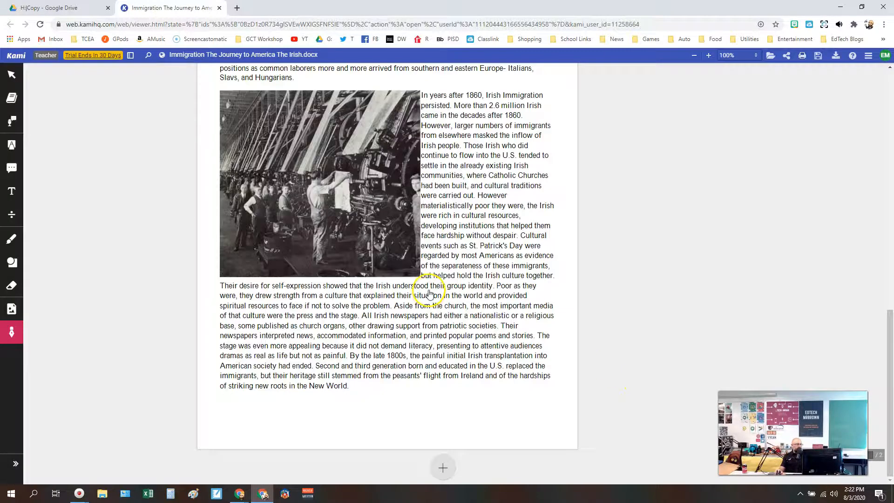
pyautogui.scroll(15, 428, 293)
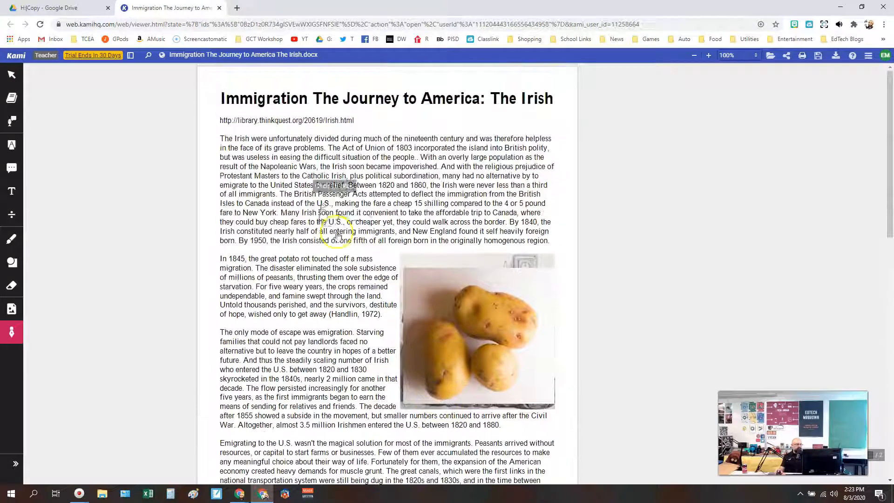
pyautogui.click(281, 158)
pyautogui.moveTo(300, 175)
pyautogui.mouseDown()
pyautogui.moveTo(322, 289)
pyautogui.moveTo(354, 368)
pyautogui.moveTo(410, 120)
pyautogui.moveTo(429, 112)
pyautogui.mouseUp()
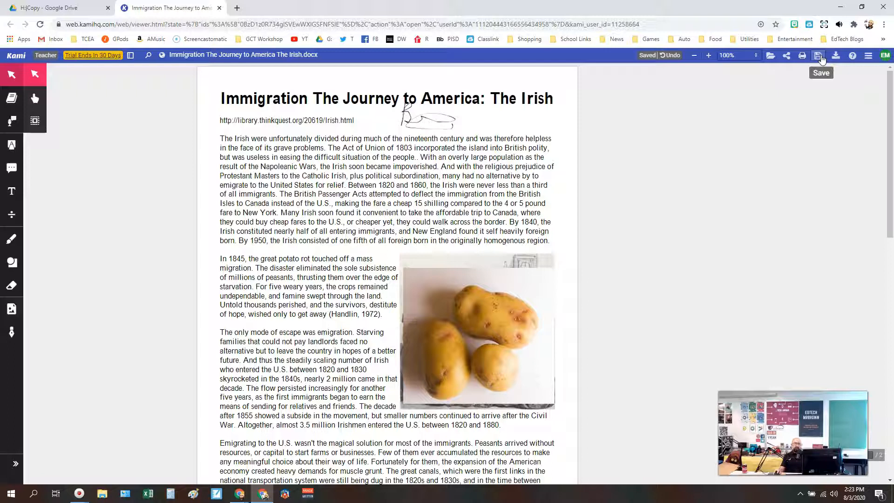
# Show the document's save and export options, and switch to the Select Annotations tool.
pyautogui.click(821, 60)
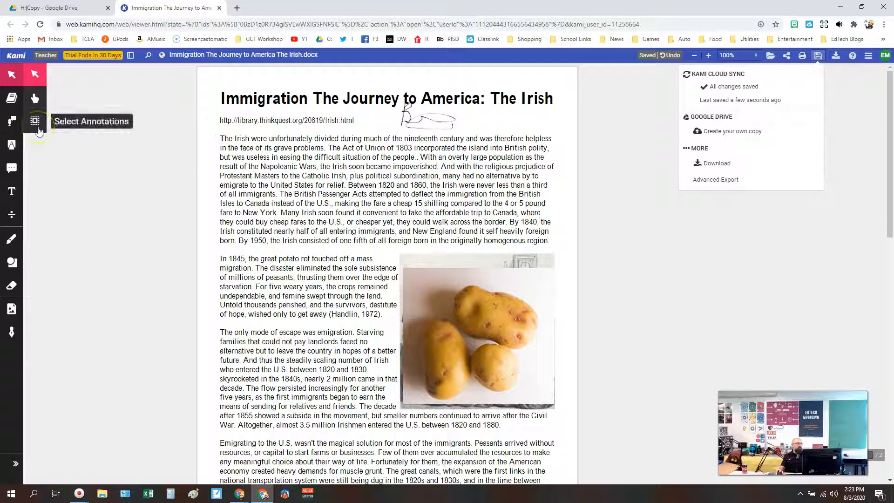
pyautogui.click(38, 129)
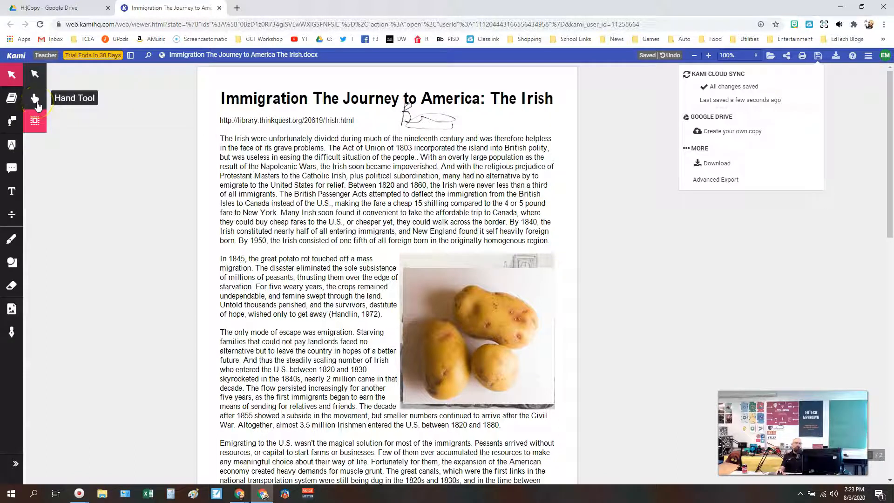